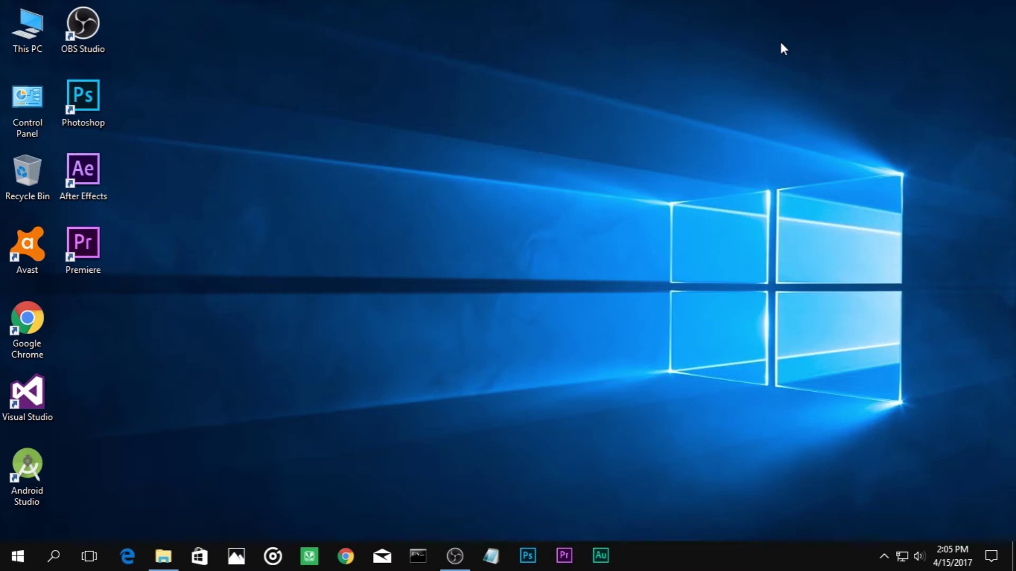
# - Check for new Windows updates in the system's Update & security settings, then close the settings
pyautogui.press('super')
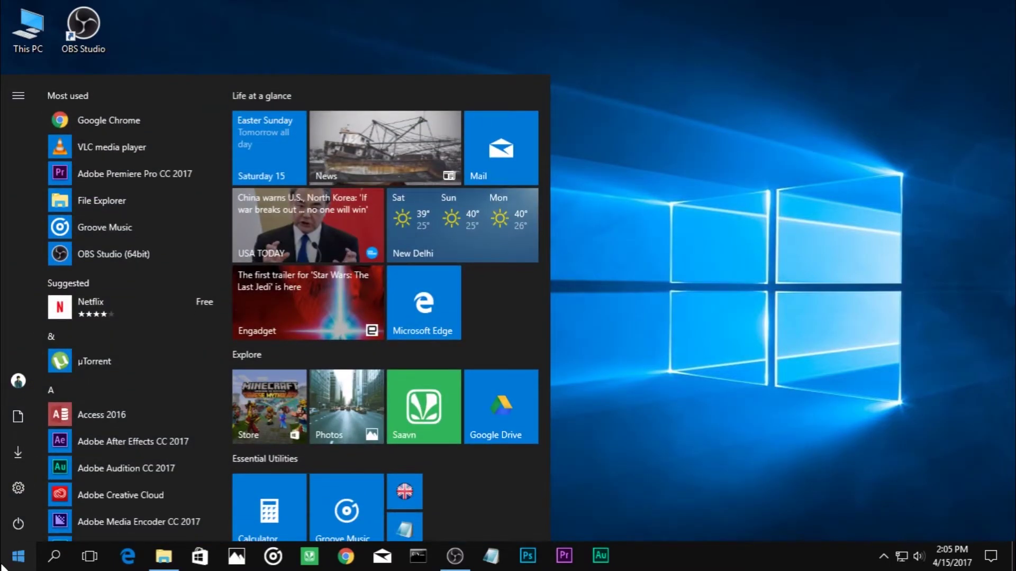
pyautogui.click(19, 488)
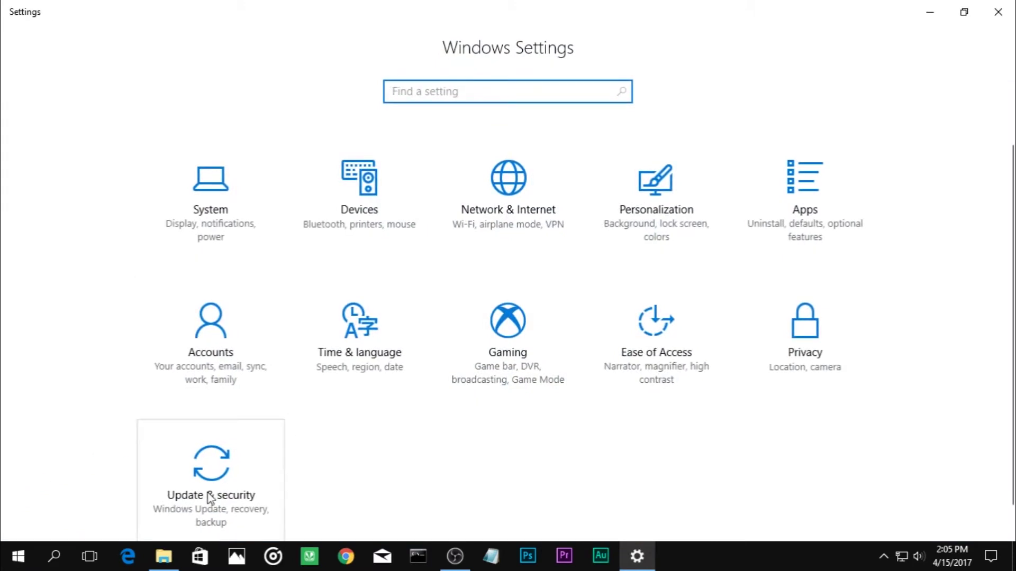
pyautogui.click(210, 497)
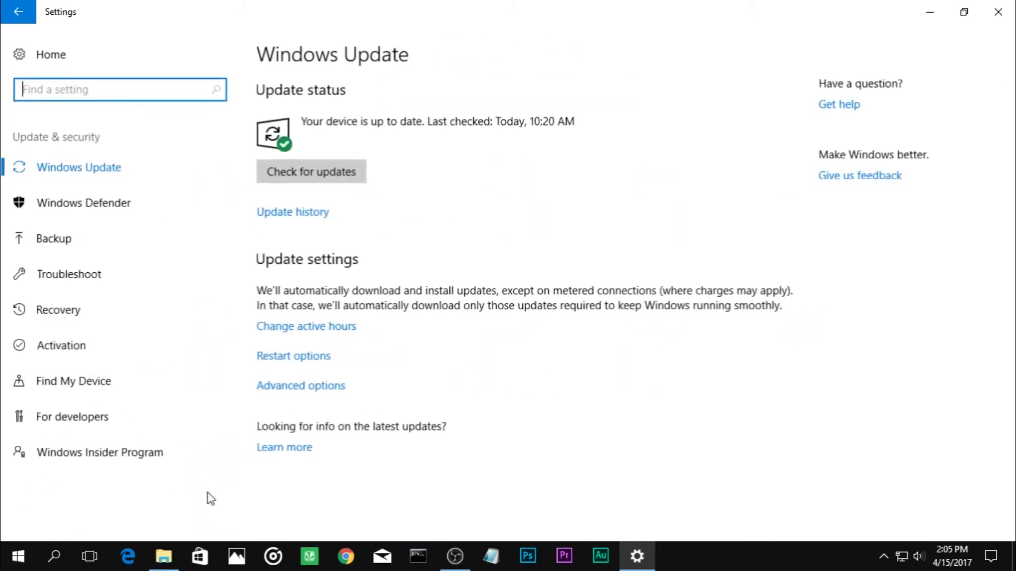
pyautogui.click(308, 180)
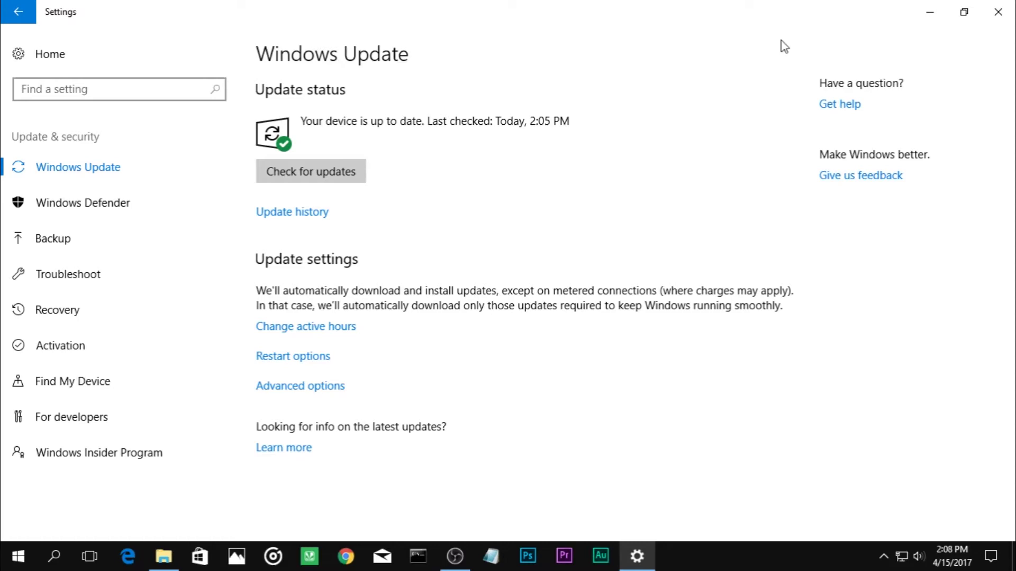
pyautogui.click(998, 11)
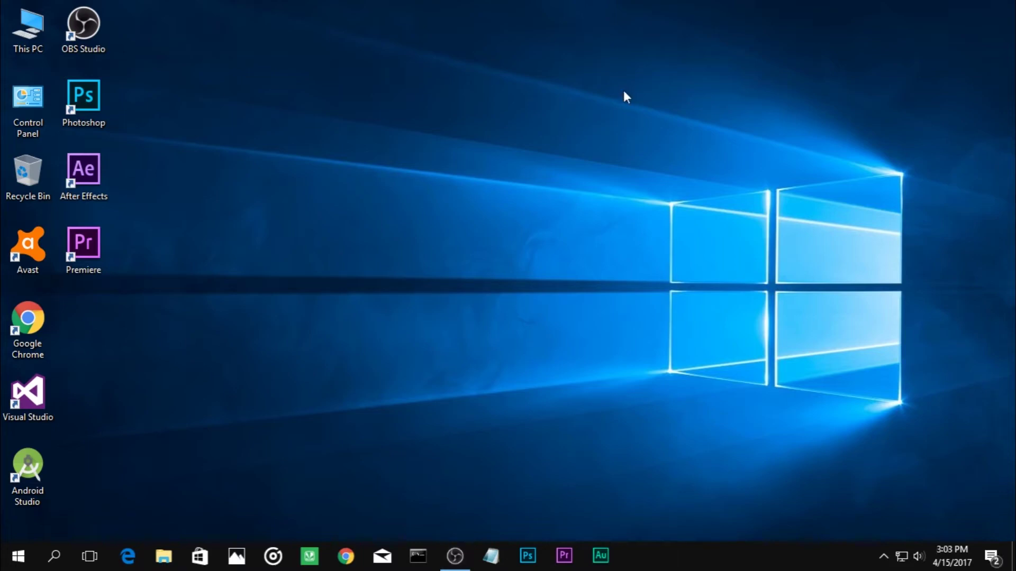
# - Search the Windows settings for "apps" and open the Apps & features page
pyautogui.press('super')
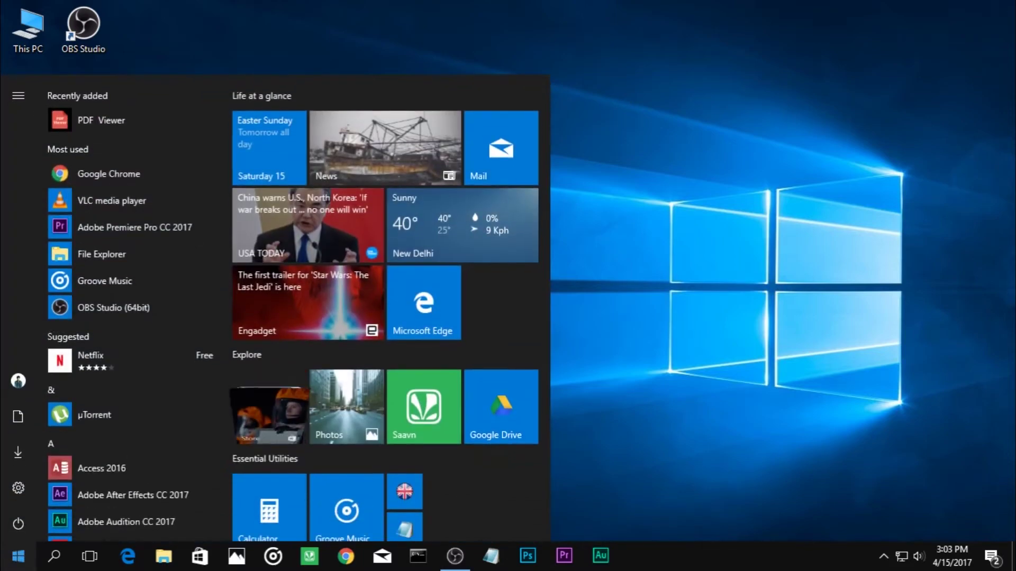
pyautogui.click(21, 488)
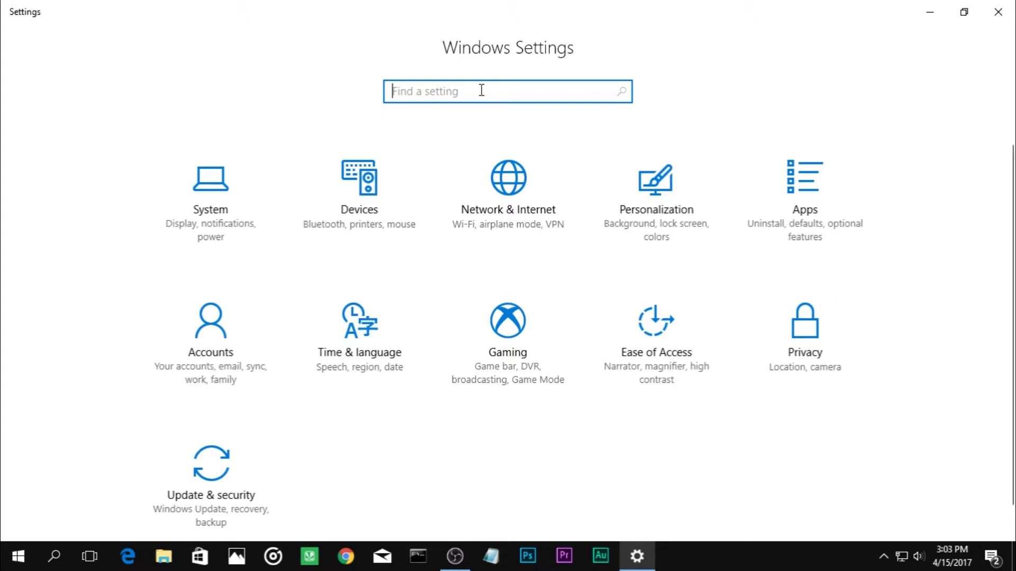
pyautogui.write('apps')
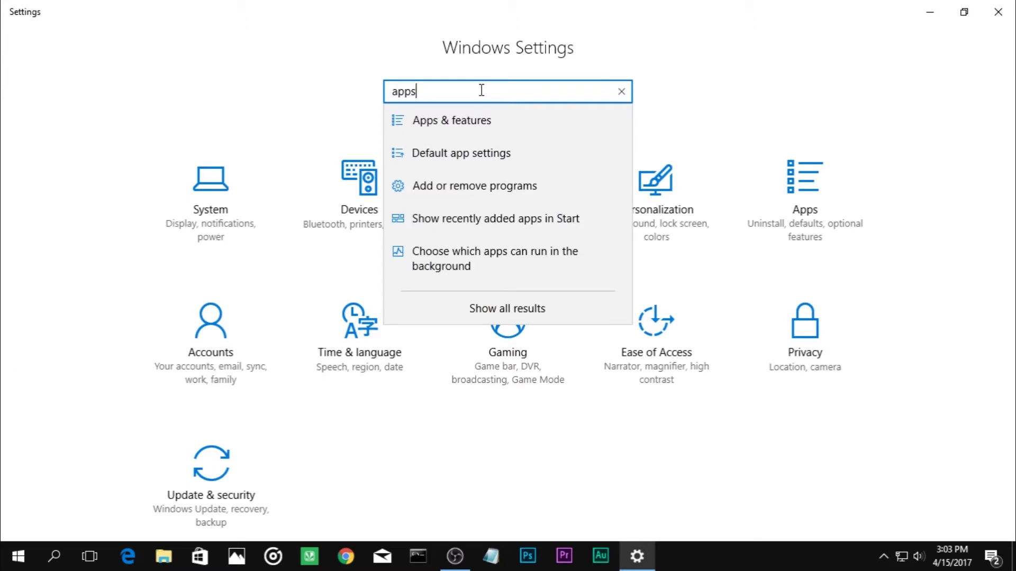
pyautogui.click(481, 126)
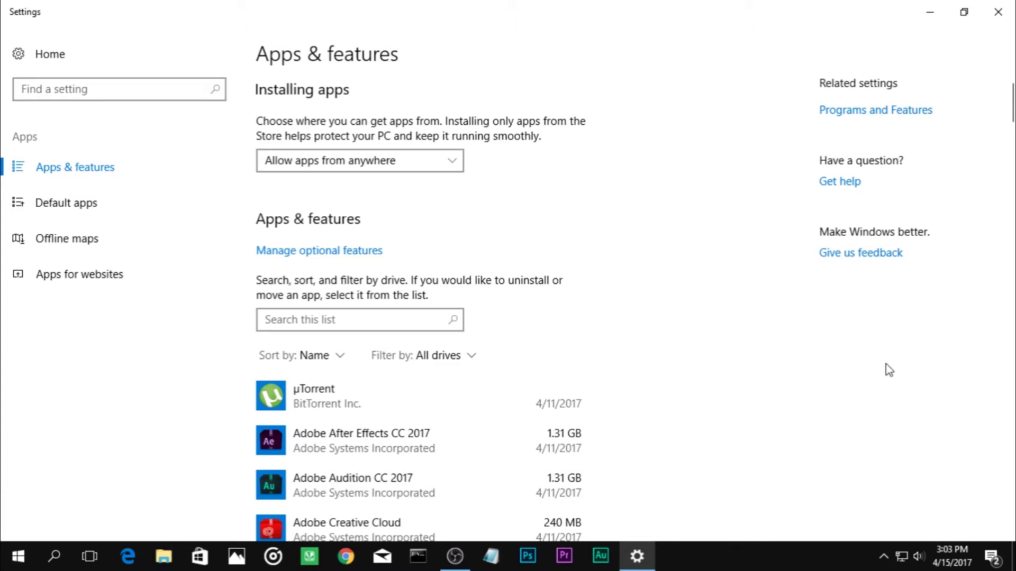
# - Find PDF Viewer among the installed apps, uninstall it and close the settings
pyautogui.scroll(-6, 889, 370)
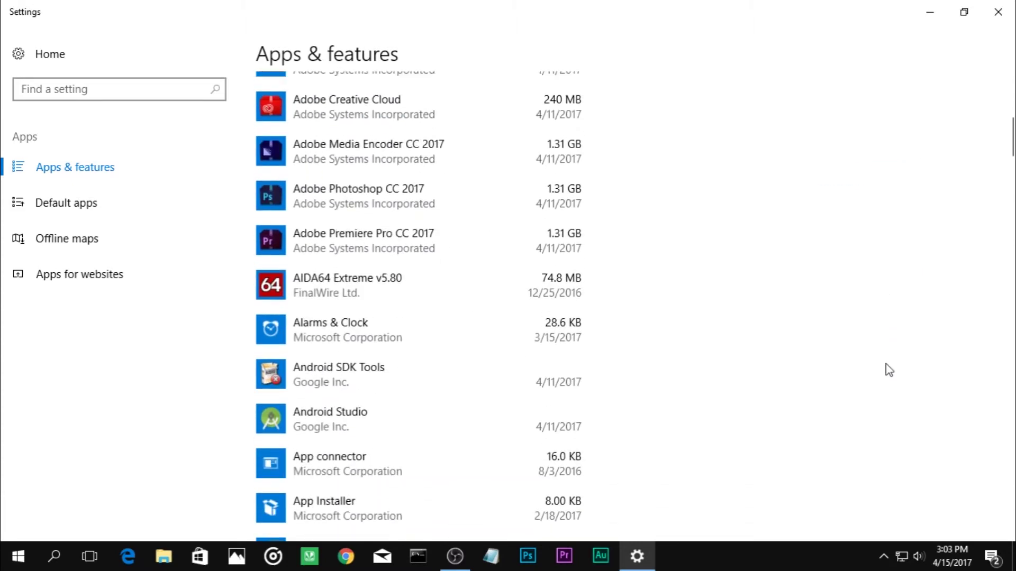
pyautogui.scroll(-16, 889, 370)
pyautogui.scroll(-6, 887, 368)
pyautogui.scroll(9, 887, 369)
pyautogui.scroll(3, 886, 369)
pyautogui.scroll(-16, 886, 369)
pyautogui.scroll(-20, 887, 369)
pyautogui.scroll(-12, 887, 369)
pyautogui.scroll(3, 750, 310)
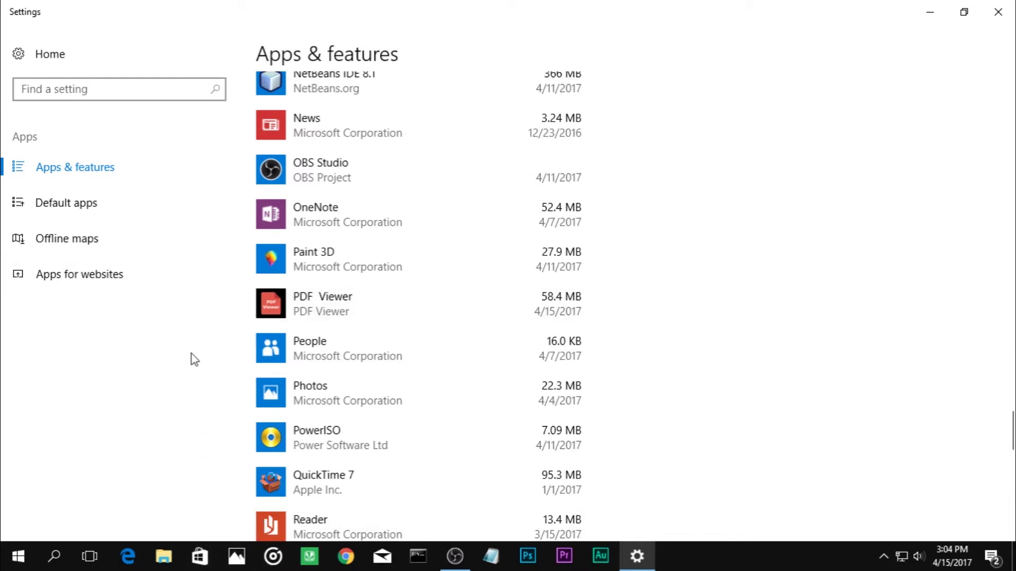
pyautogui.click(367, 309)
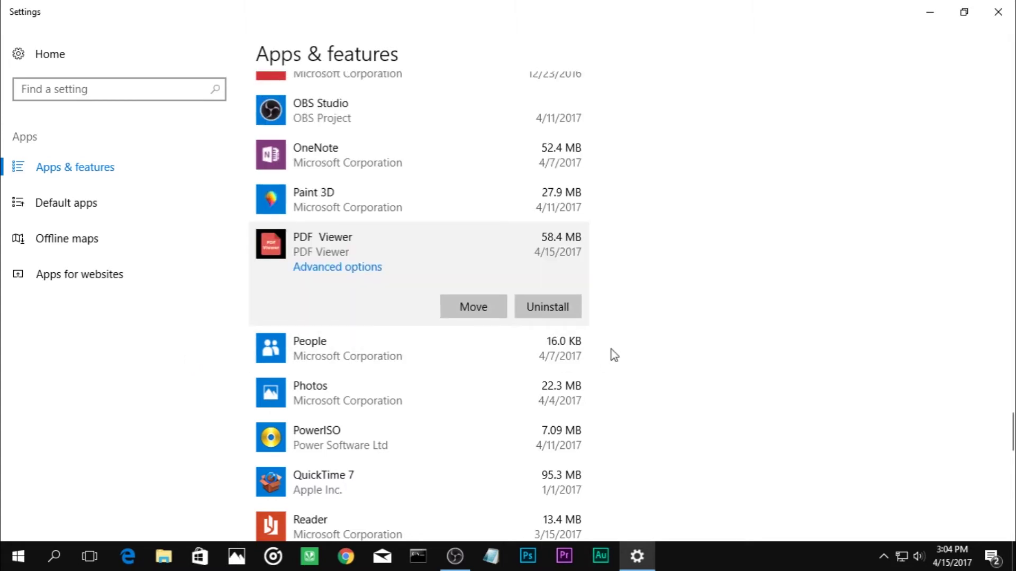
pyautogui.click(577, 315)
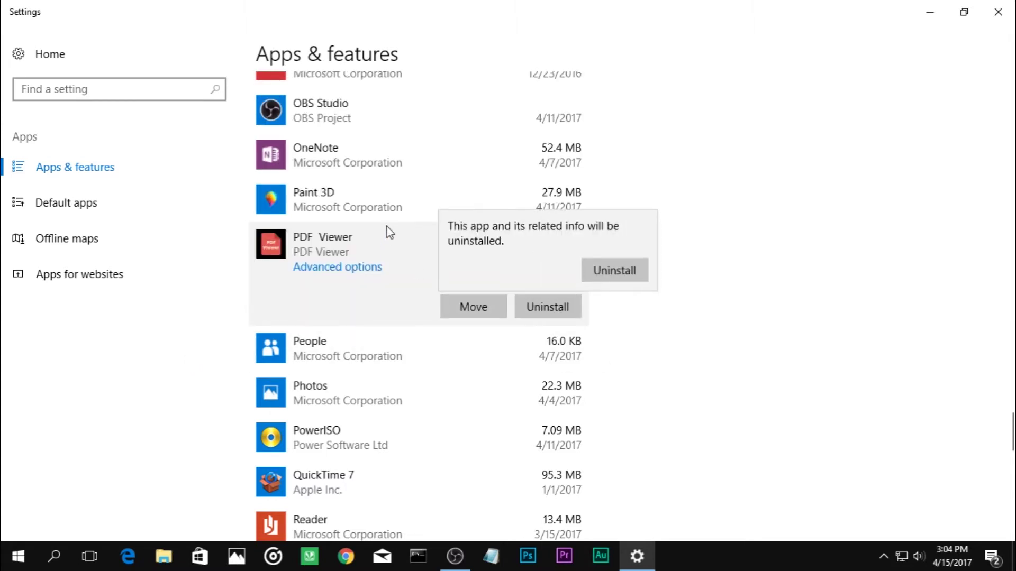
pyautogui.click(616, 272)
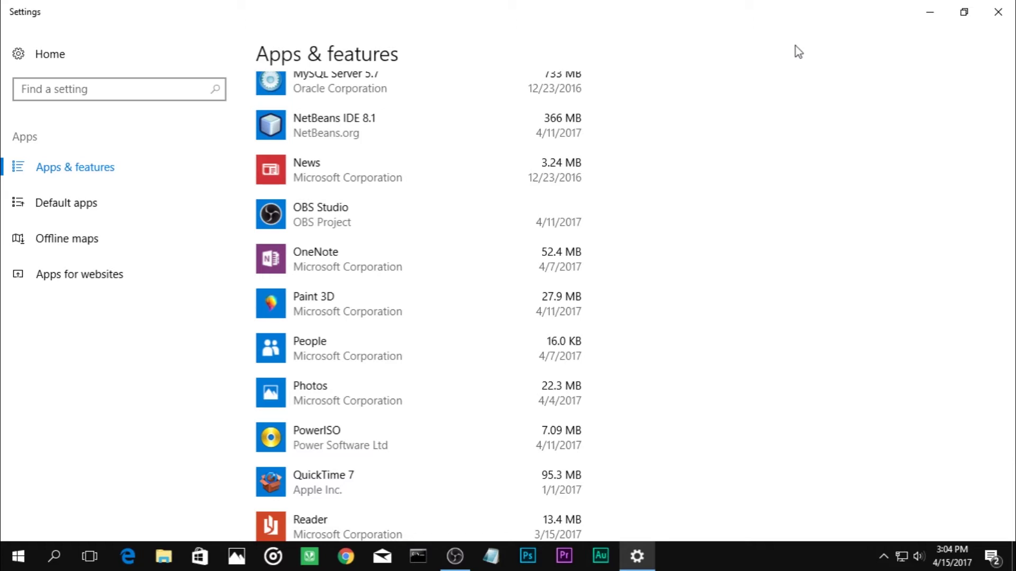
pyautogui.click(998, 12)
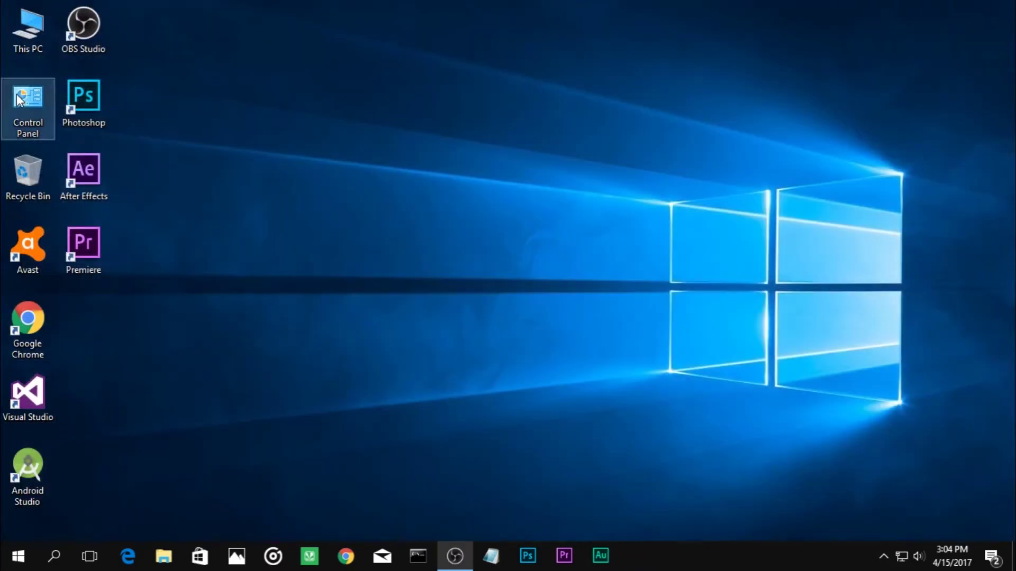
# - Search for Control Panel, open it and go to Programs and Features
pyautogui.press('super')
pyautogui.write('control')
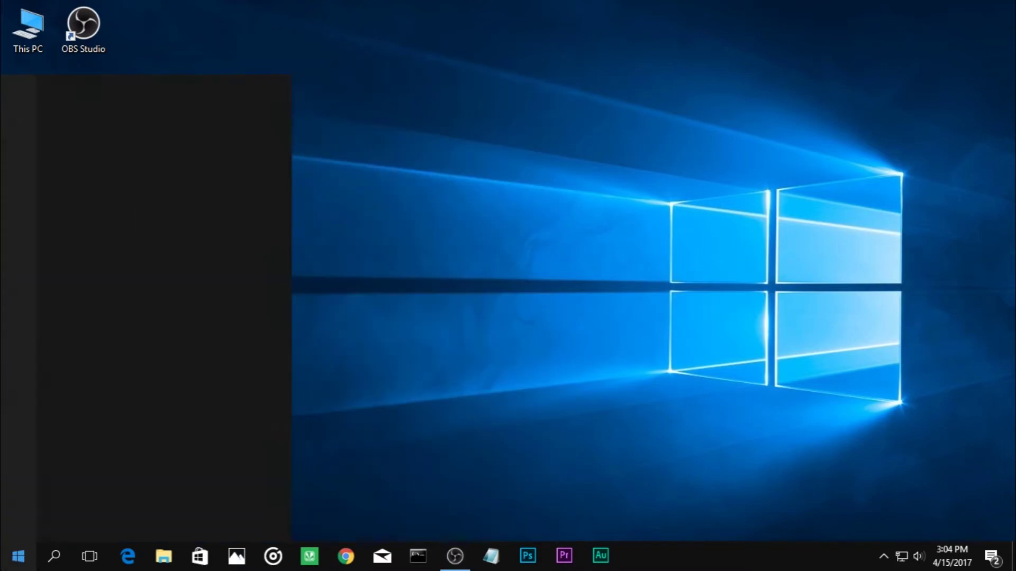
pyautogui.write('p')
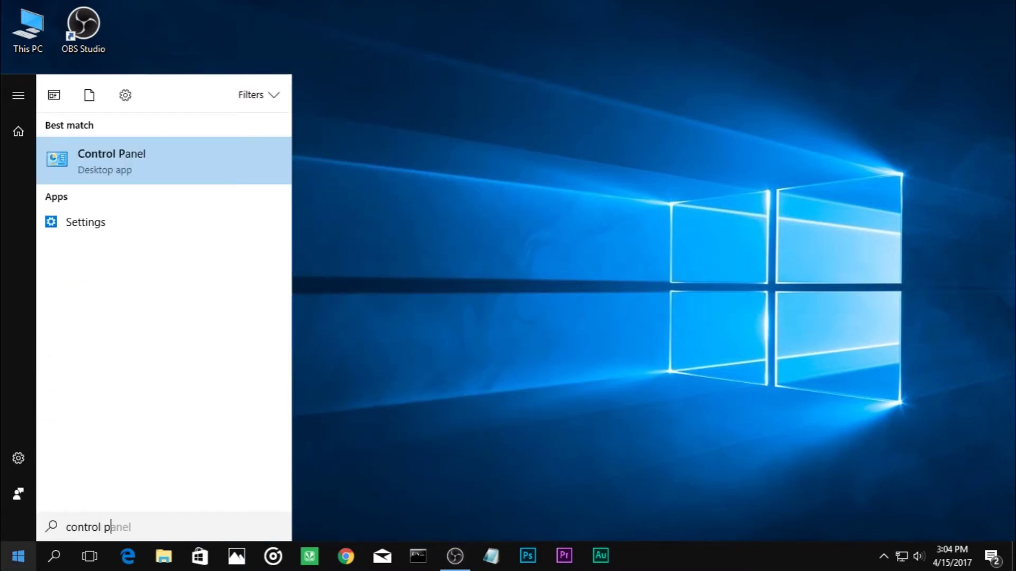
pyautogui.click(117, 155)
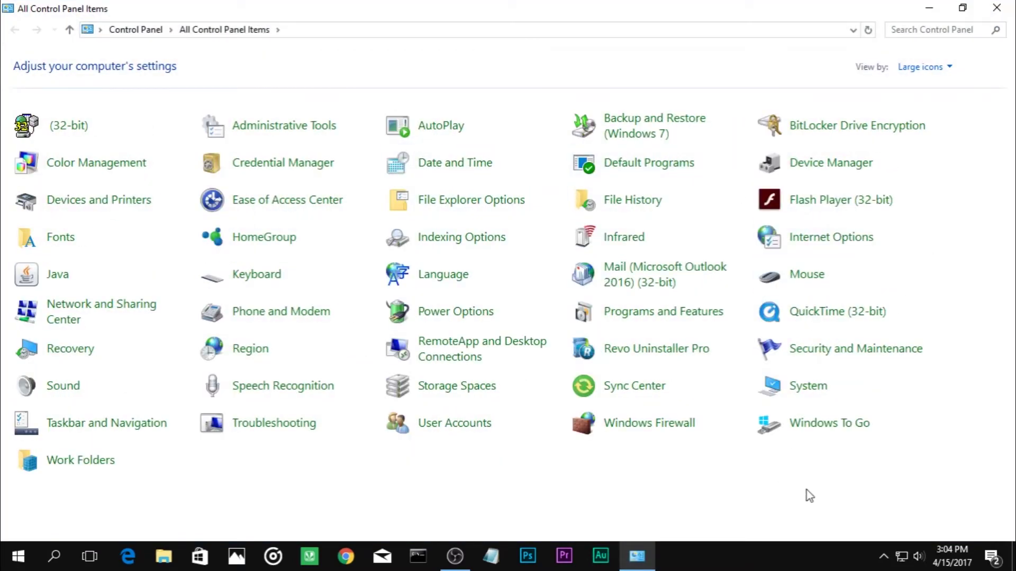
pyautogui.click(663, 314)
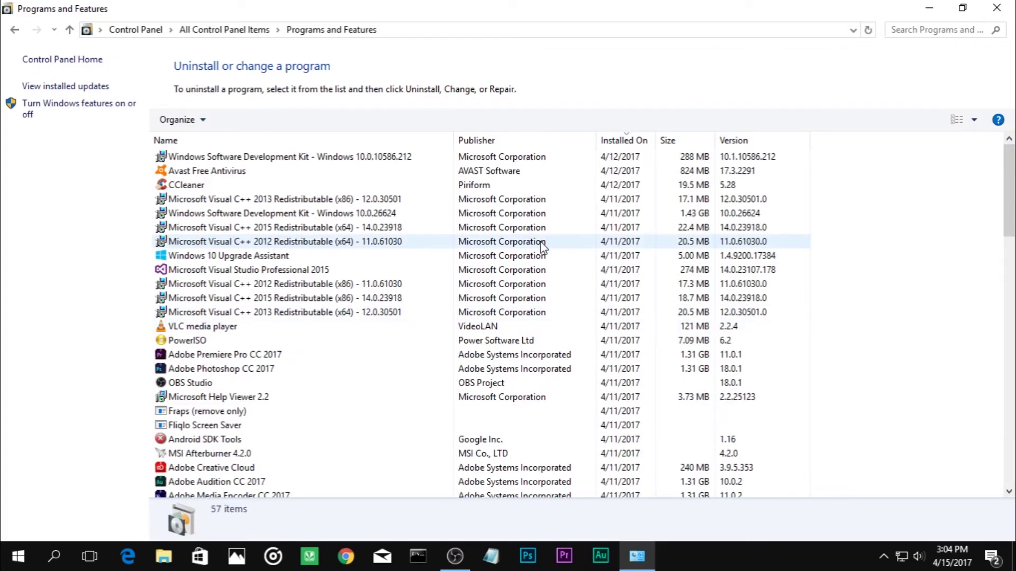
# - Look through the list of installed desktop programs for unneeded ones, then minimize the window
pyautogui.scroll(-10, 663, 315)
pyautogui.scroll(2, 662, 204)
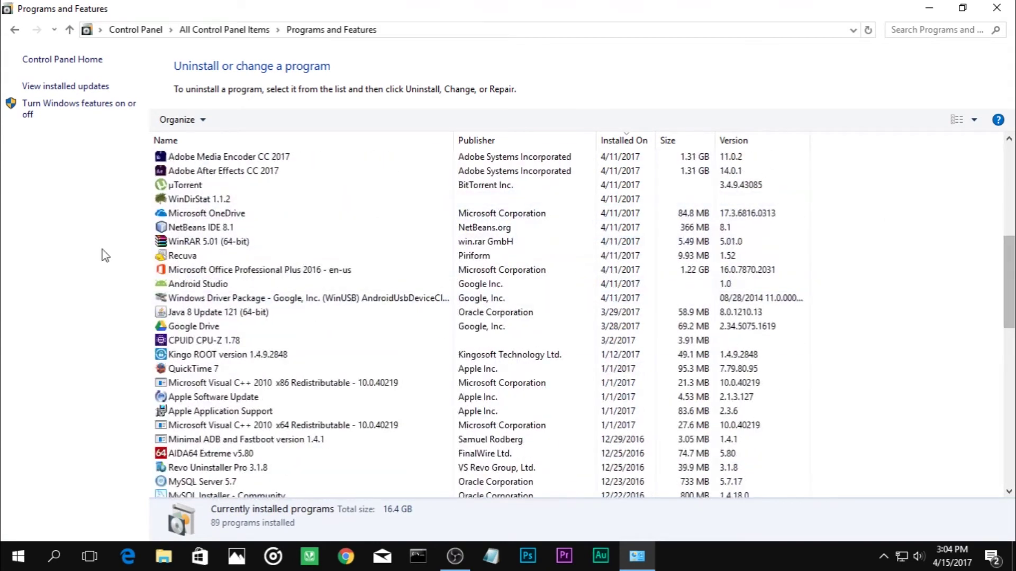
pyautogui.scroll(8, 370, 317)
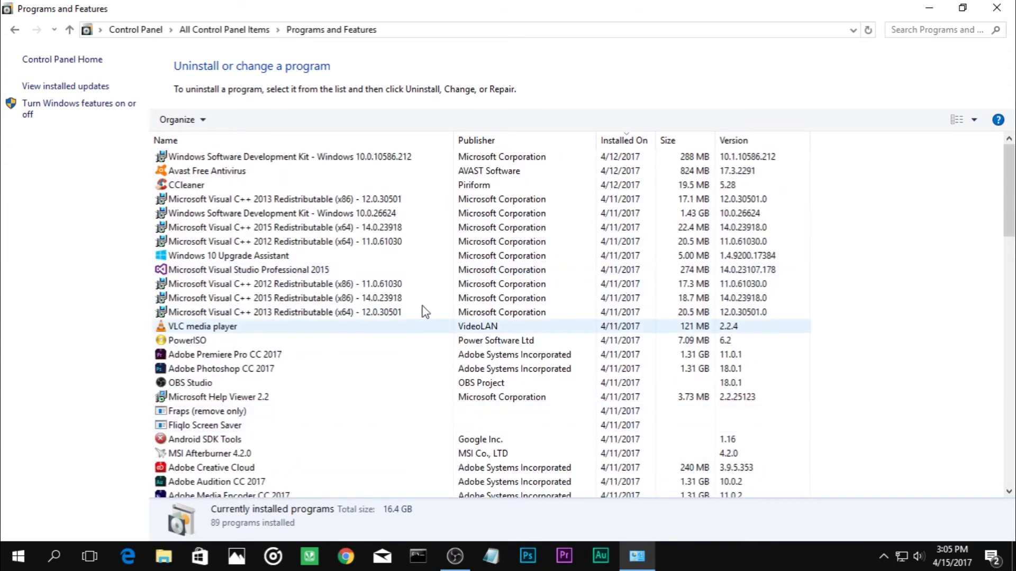
pyautogui.scroll(-20, 423, 311)
pyautogui.moveTo(1009, 440); pyautogui.dragTo(1013, 188)
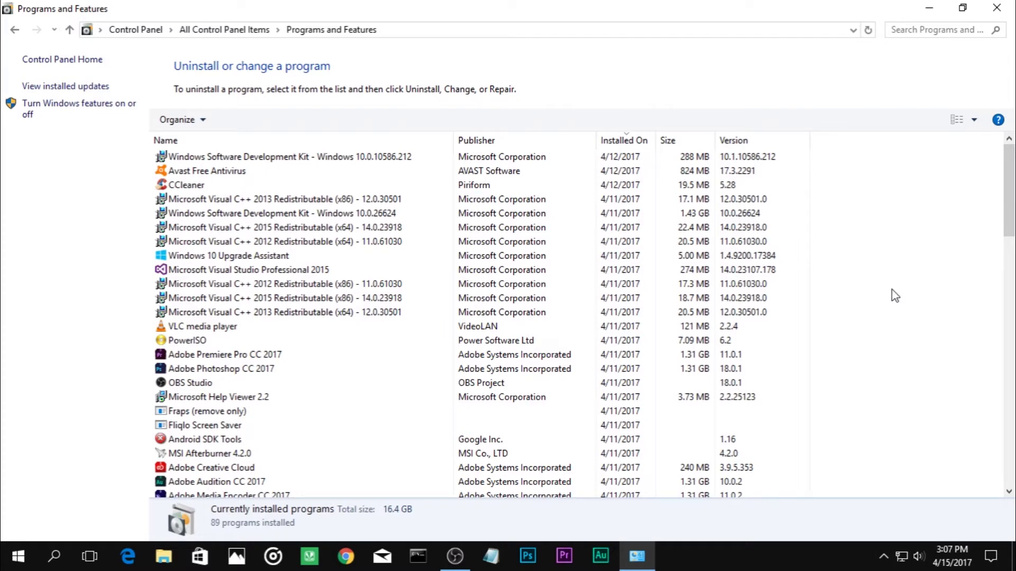
pyautogui.click(929, 8)
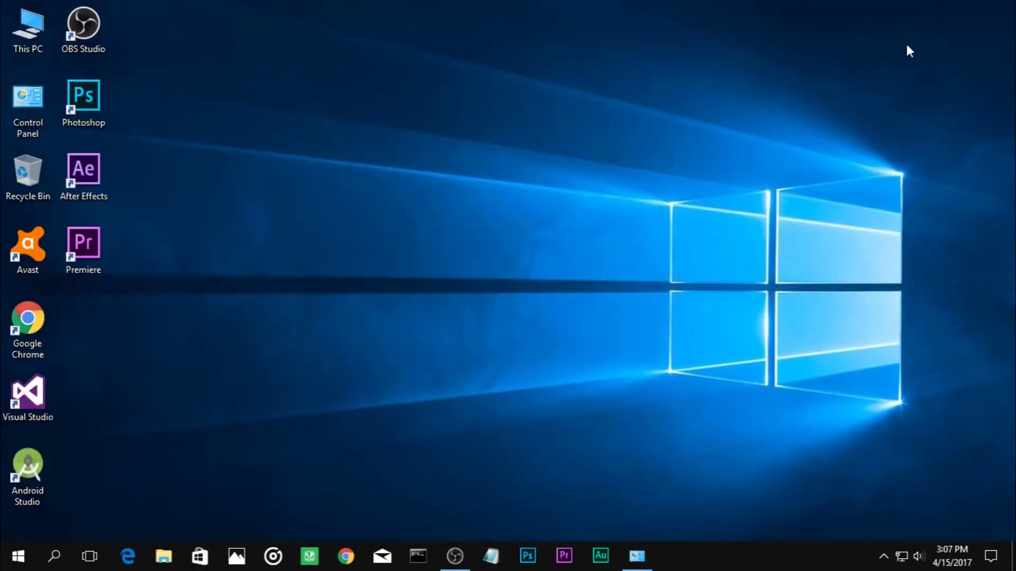
# - Start Disk Cleanup from the properties of the System (C:) drive and extend it to system files
pyautogui.doubleClick(33, 30)
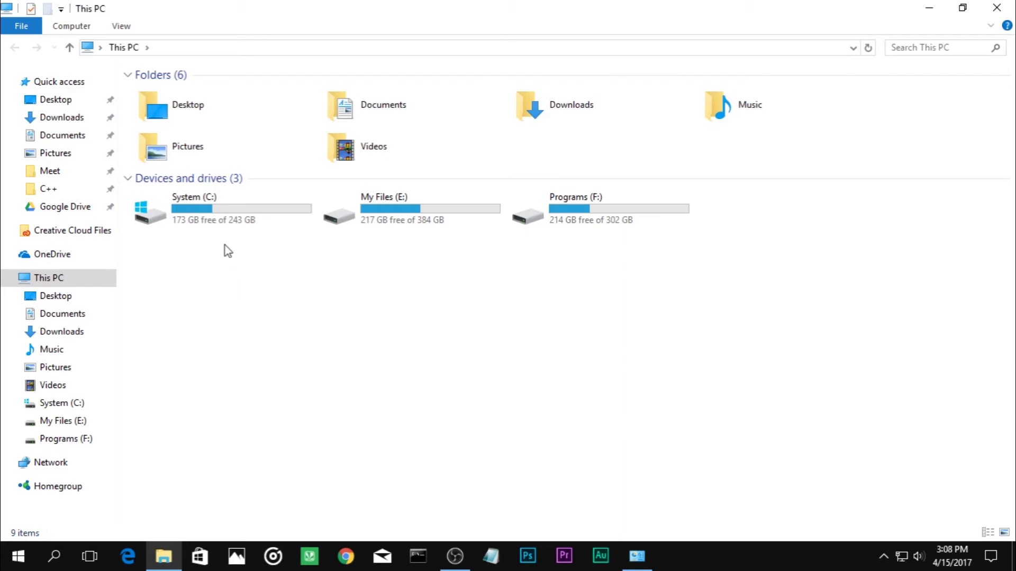
pyautogui.rightClick(222, 219)
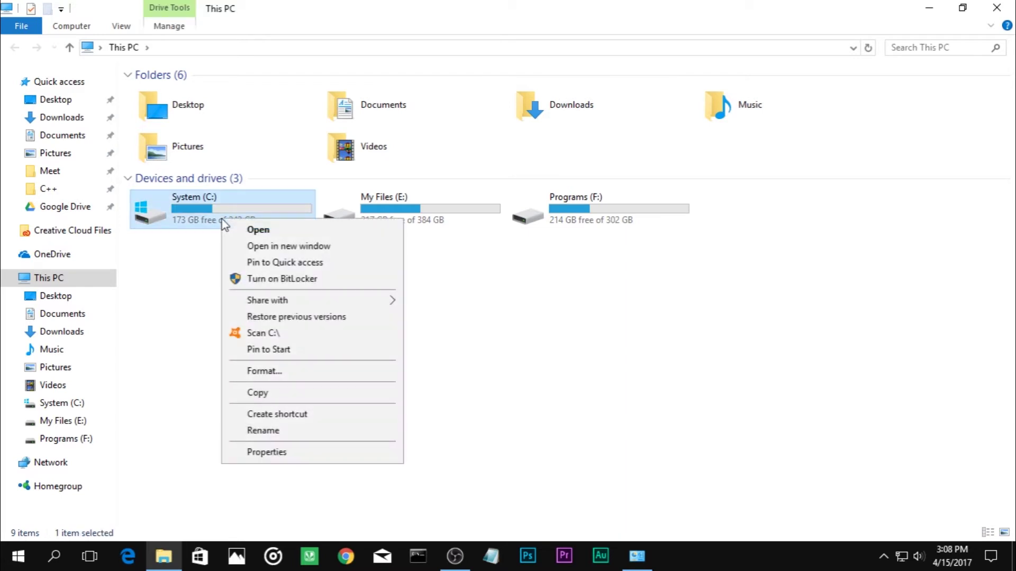
pyautogui.click(269, 453)
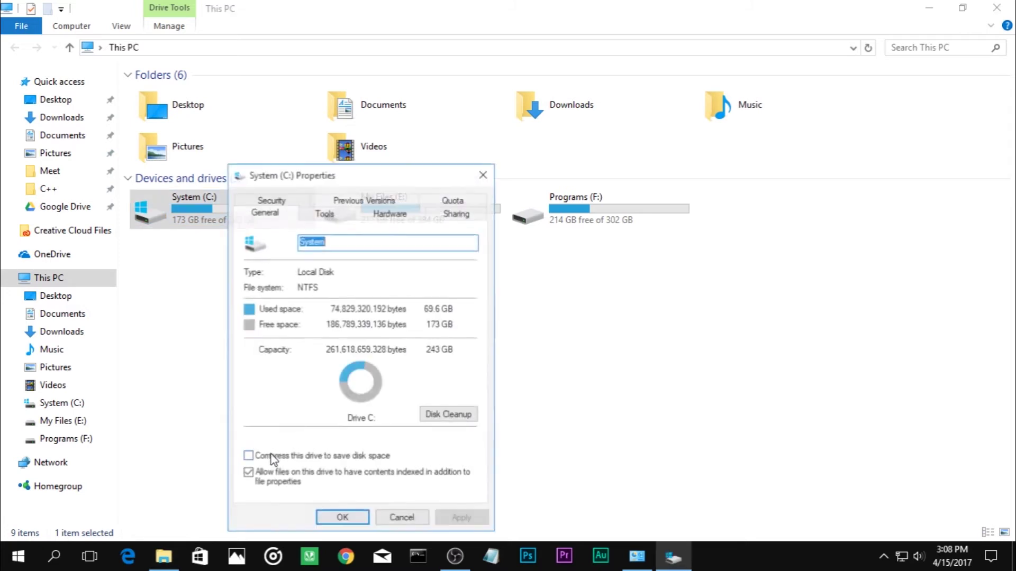
pyautogui.click(445, 415)
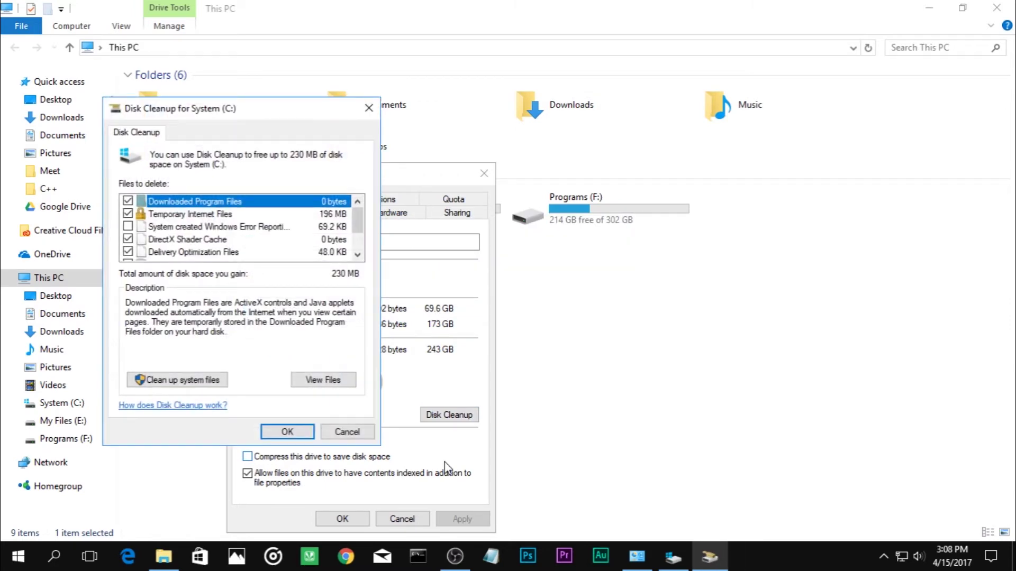
pyautogui.scroll(-1, 365, 233)
pyautogui.scroll(1, 364, 232)
pyautogui.click(212, 381)
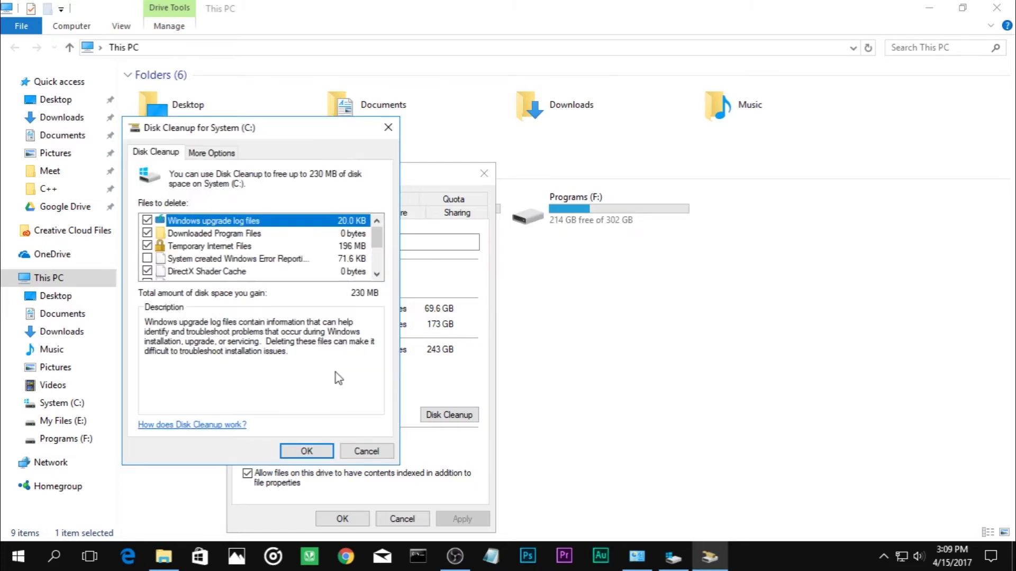
# - Delete all but the most recent restore point through the cleanup of System Restore and Shadow Copies
pyautogui.click(236, 152)
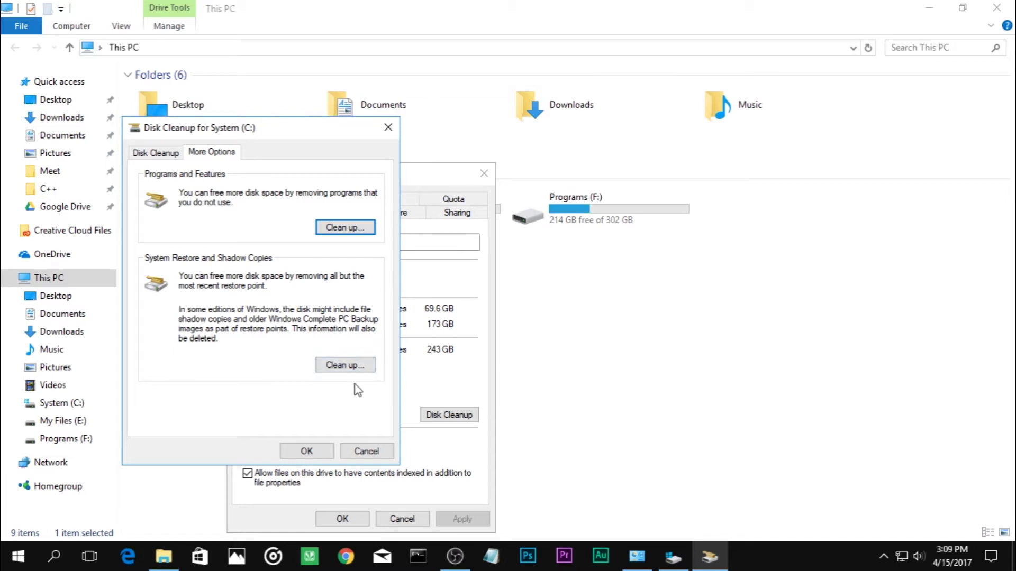
pyautogui.click(345, 369)
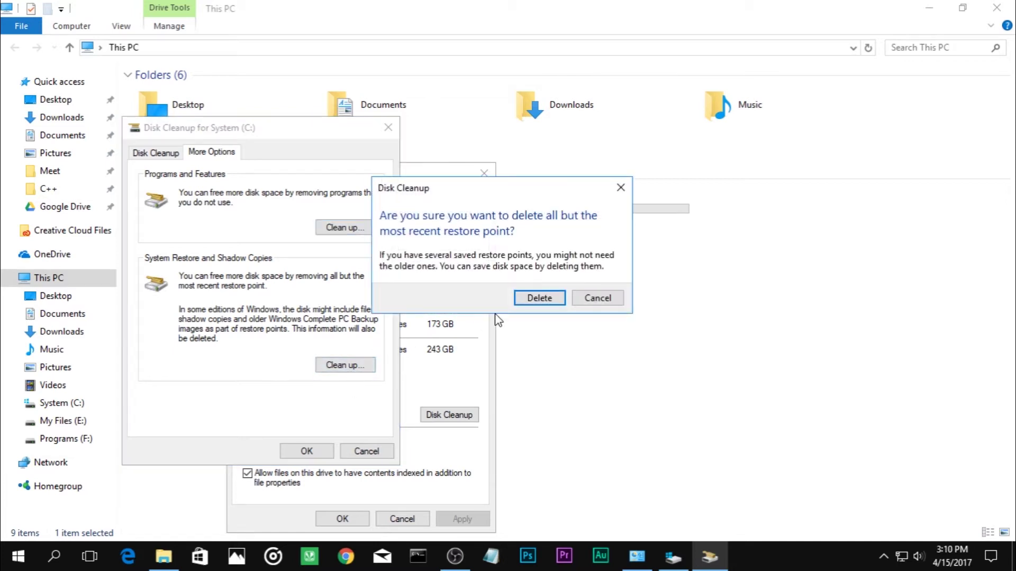
pyautogui.click(538, 299)
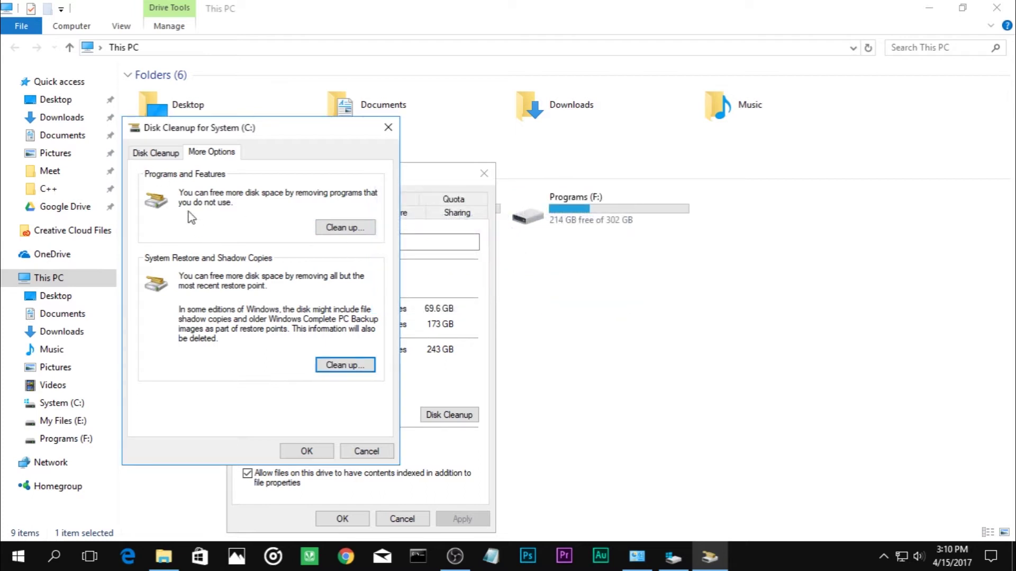
# - Include the system created Windows Error Reporting files in the cleanup and permanently delete all selected files from the System (C:) drive
pyautogui.click(174, 157)
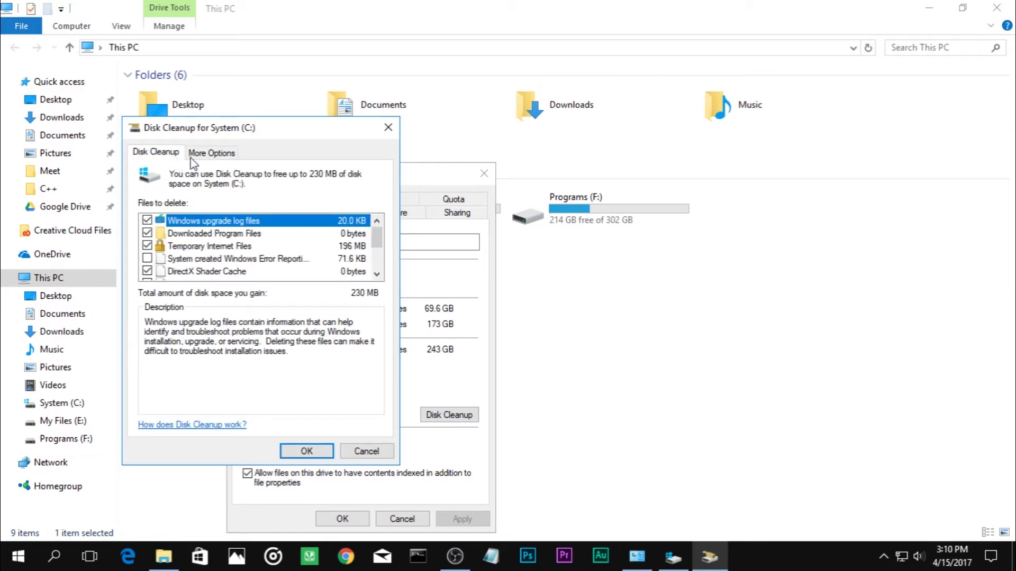
pyautogui.click(147, 259)
pyautogui.scroll(-1, 378, 257)
pyautogui.moveTo(377, 257); pyautogui.dragTo(374, 225)
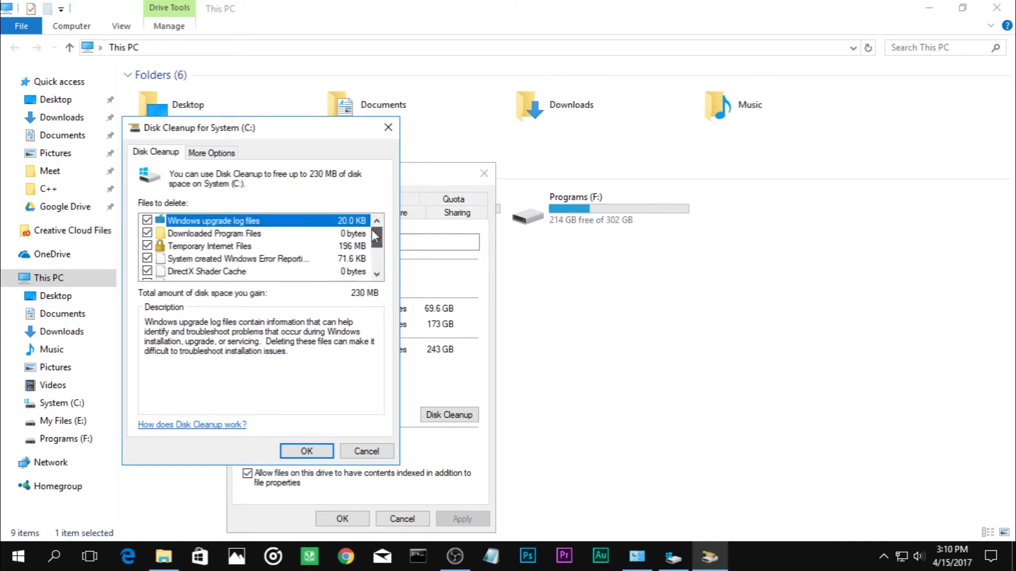
pyautogui.click(309, 451)
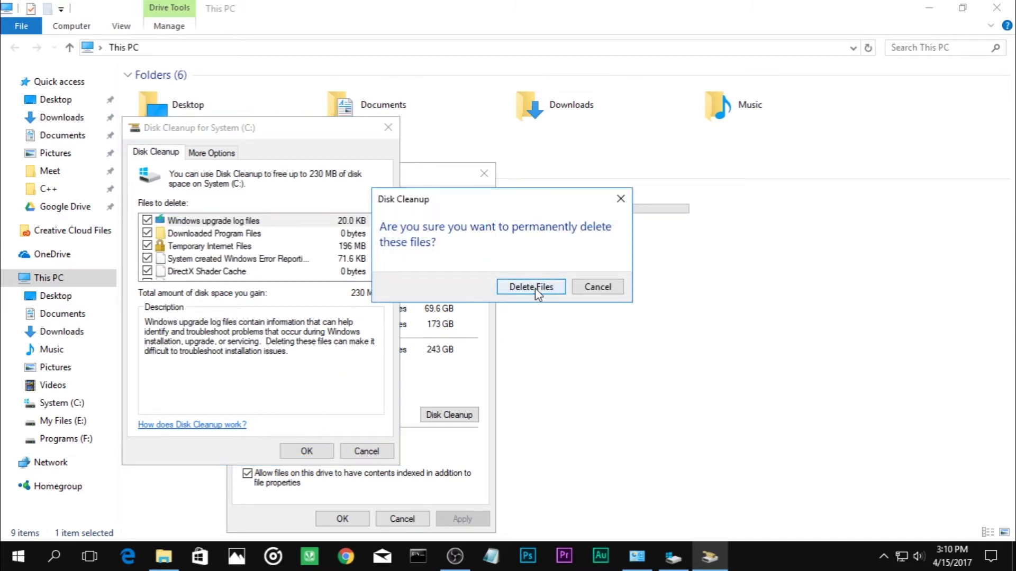
pyautogui.click(532, 286)
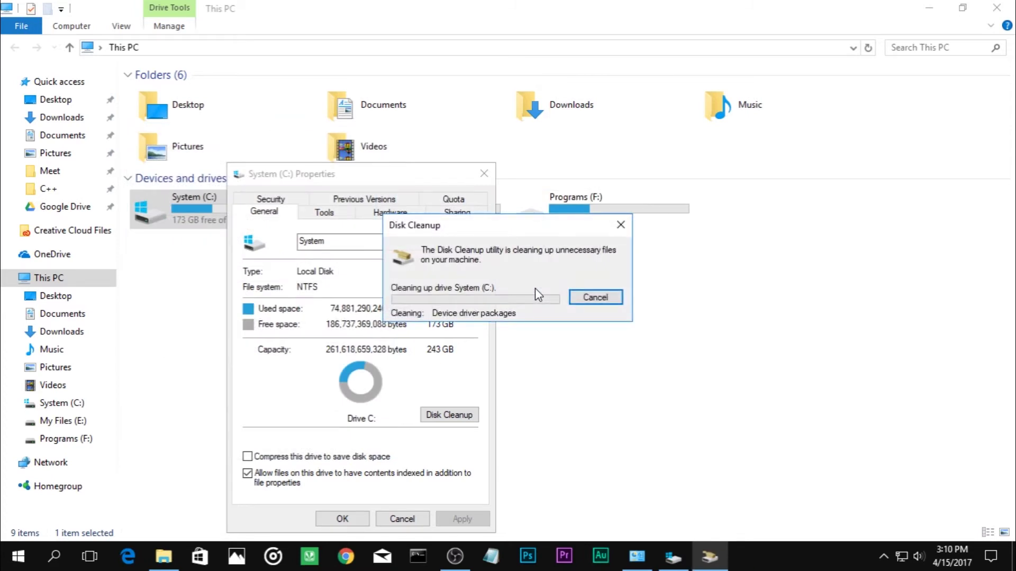
# - Close the System (C:) properties dialog after the disk cleanup
pyautogui.click(455, 557)
pyautogui.click(455, 556)
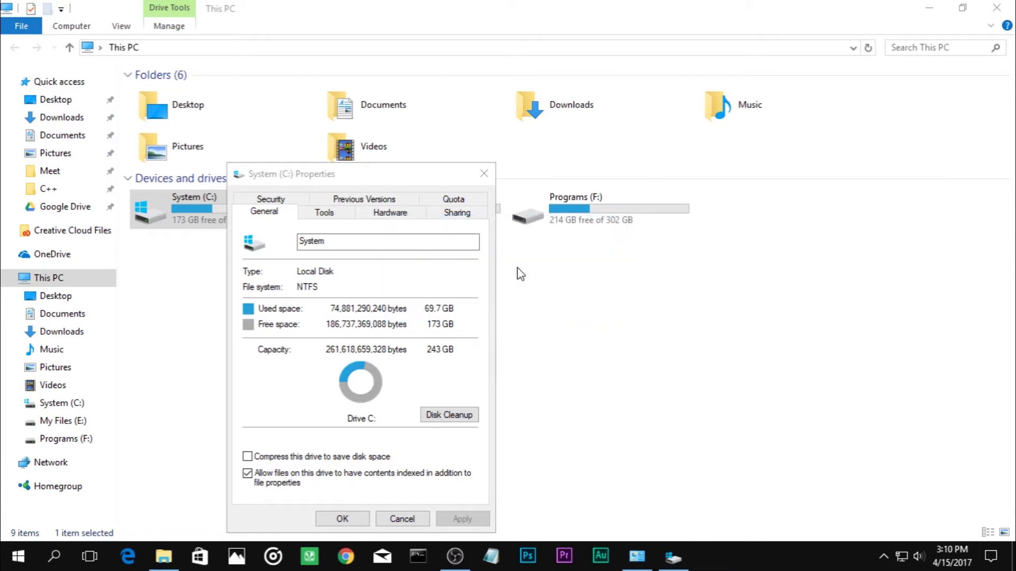
pyautogui.click(338, 518)
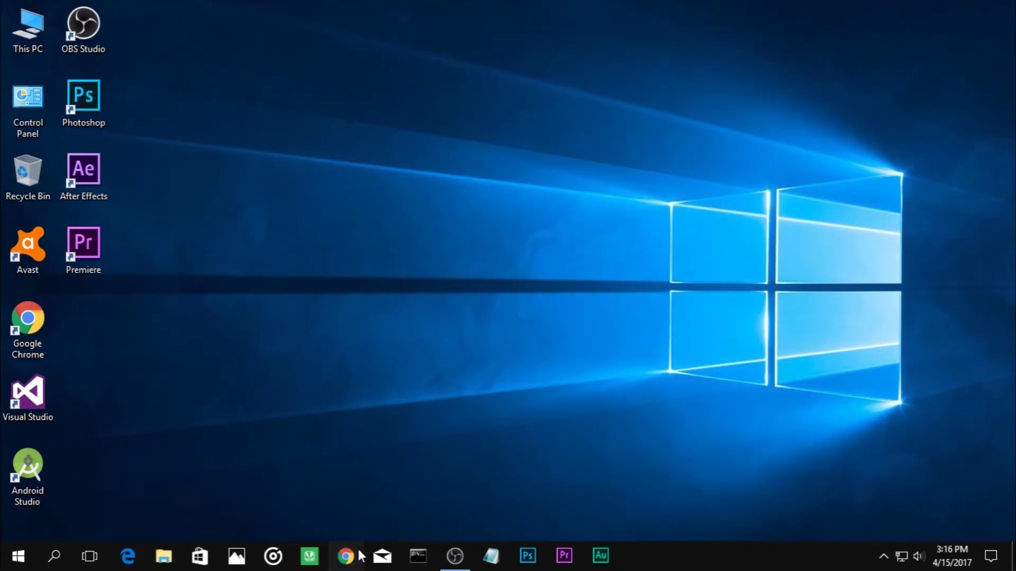
# - Search the web for ccleaner in Google Chrome and look over the CCleaner page on the Piriform site
pyautogui.click(358, 555)
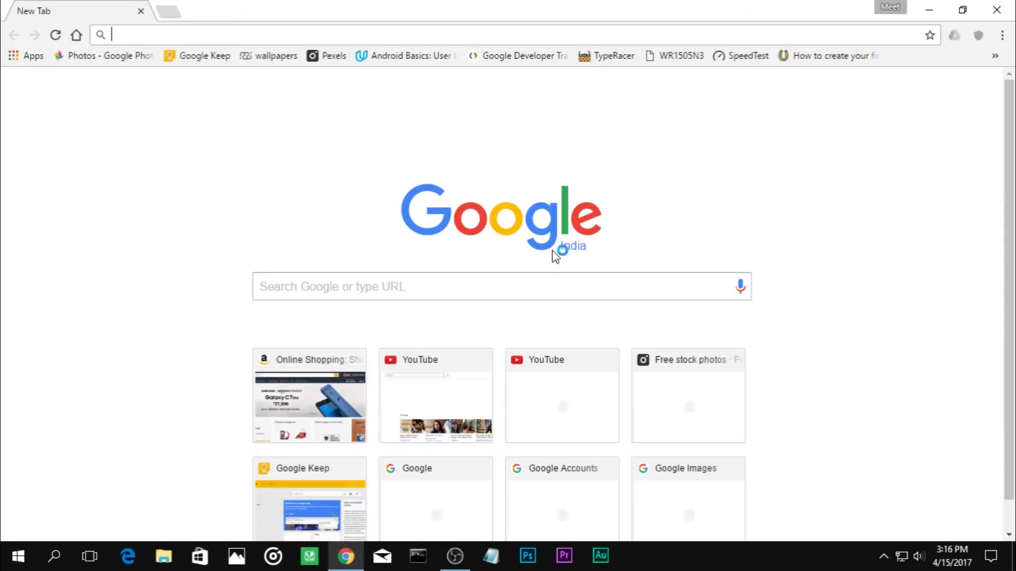
pyautogui.write('ccleaner')
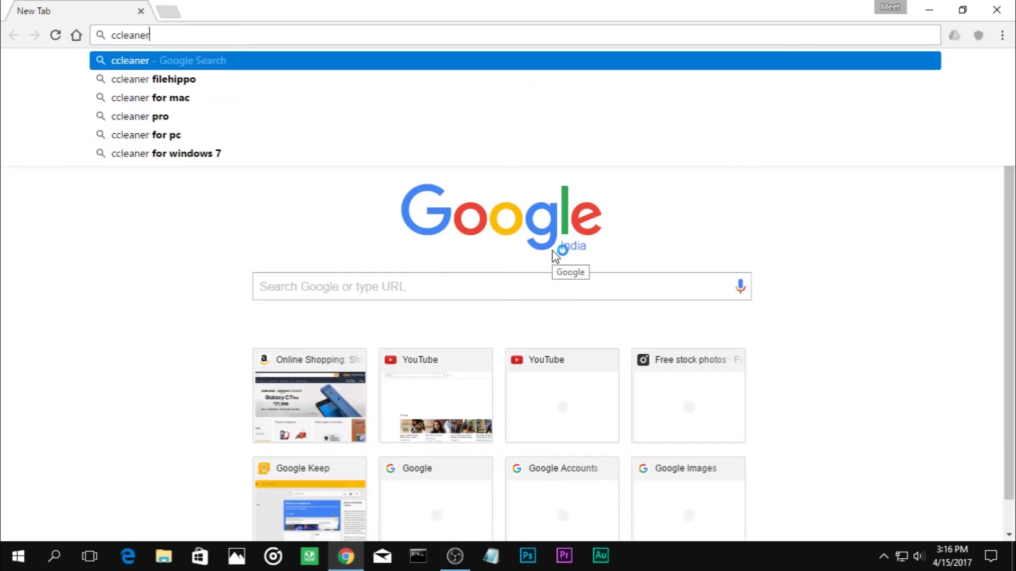
pyautogui.press('Return')
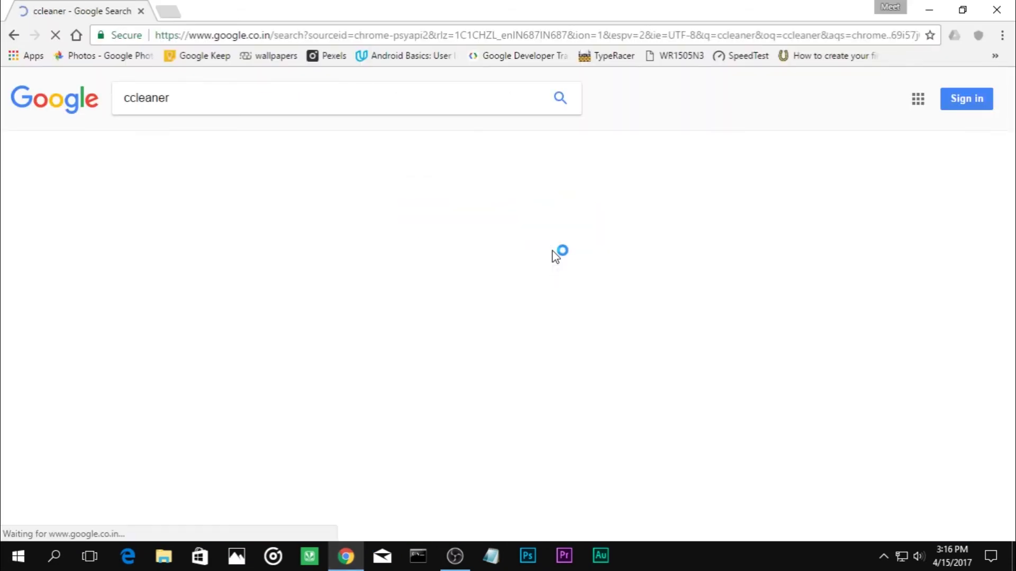
pyautogui.click(438, 209)
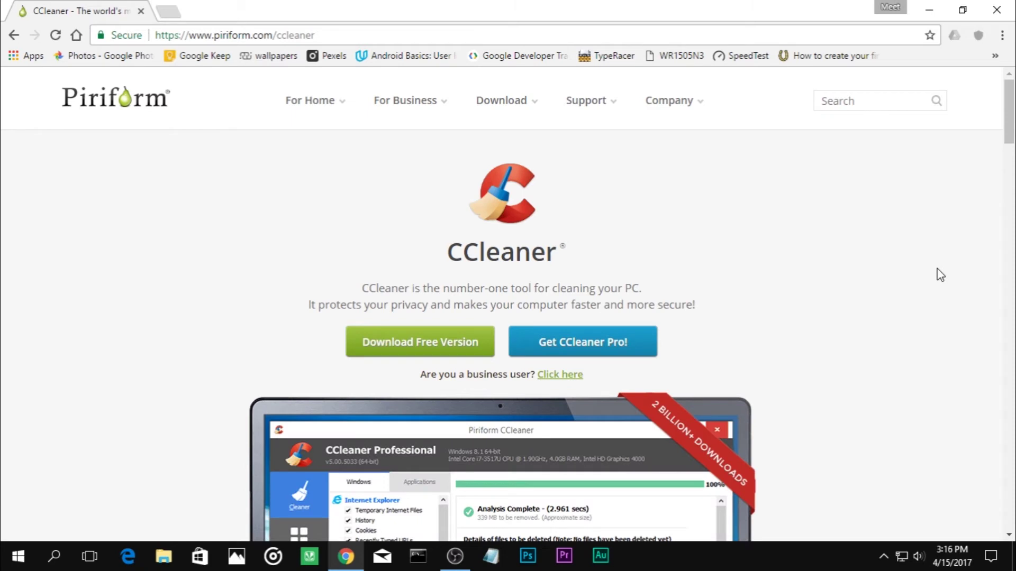
pyautogui.scroll(-9, 934, 269)
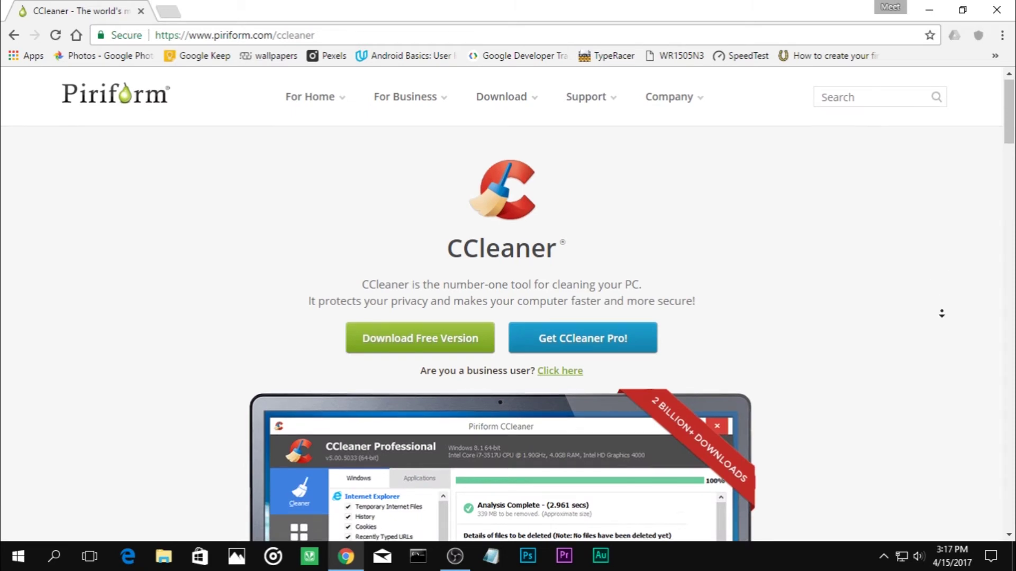
pyautogui.scroll(-4, 942, 345)
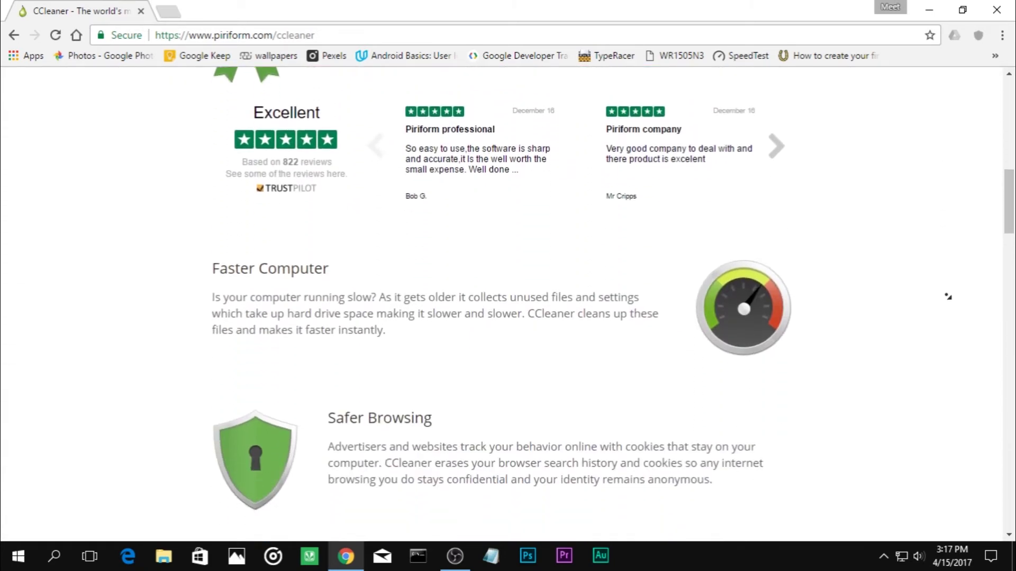
pyautogui.scroll(8, 944, 221)
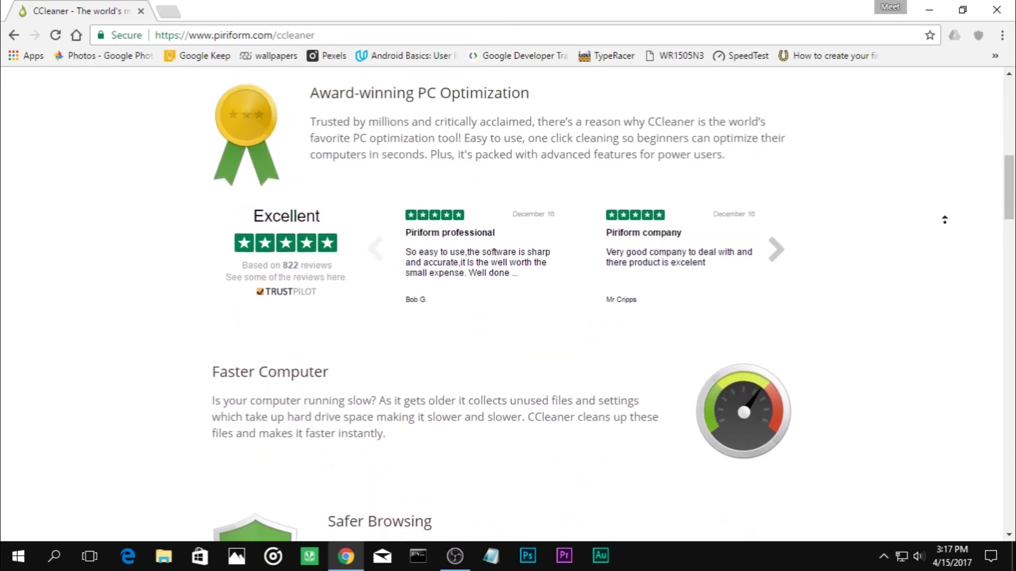
pyautogui.scroll(4, 941, 219)
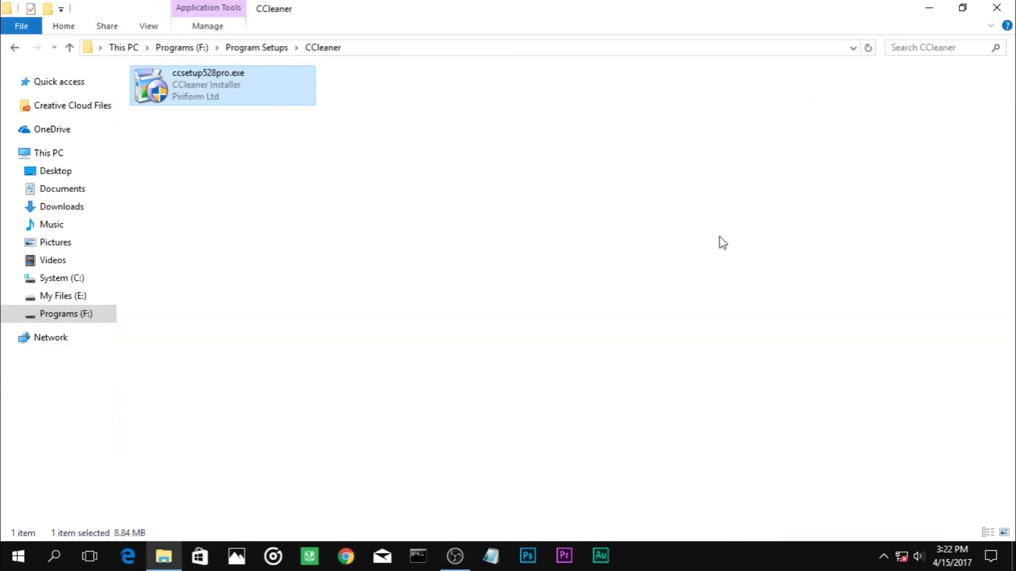
# - Install CCleaner Professional from ccsetup528pro.exe without desktop shortcut, Recycle Bin context menu options or automatic update checks, and run it without viewing release notes
pyautogui.doubleClick(195, 93)
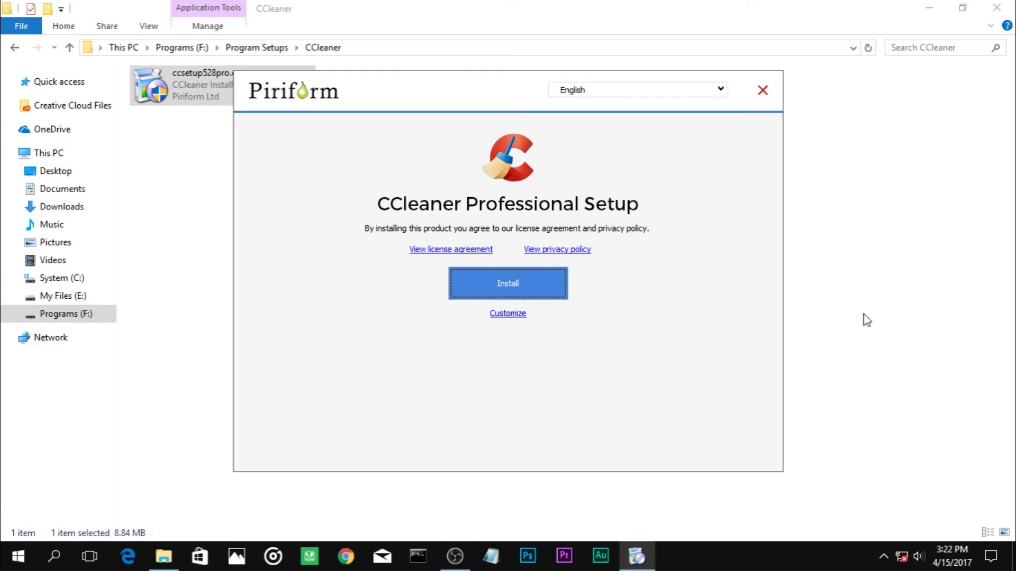
pyautogui.click(515, 316)
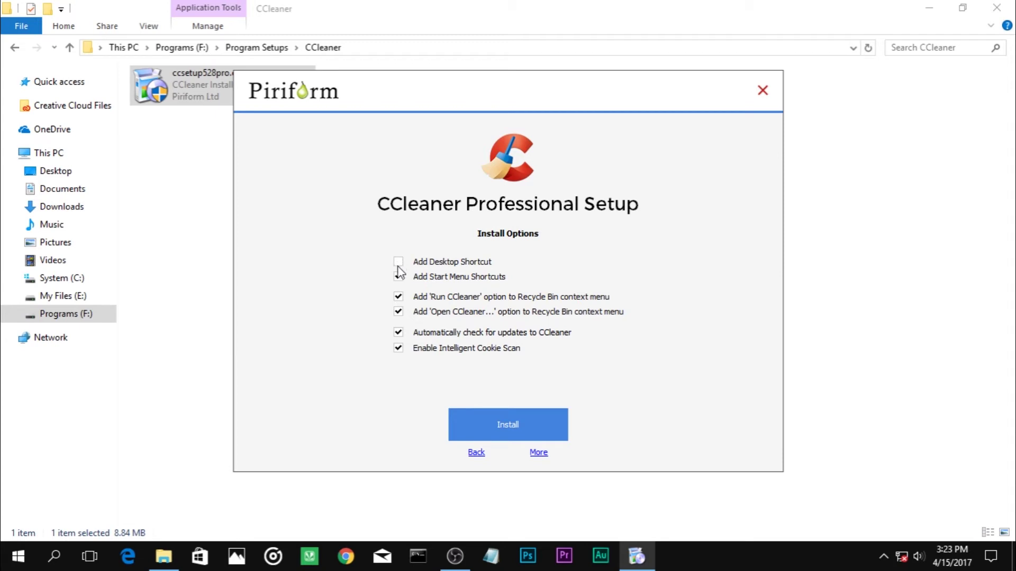
pyautogui.click(397, 296)
pyautogui.click(397, 311)
pyautogui.click(398, 333)
pyautogui.click(500, 426)
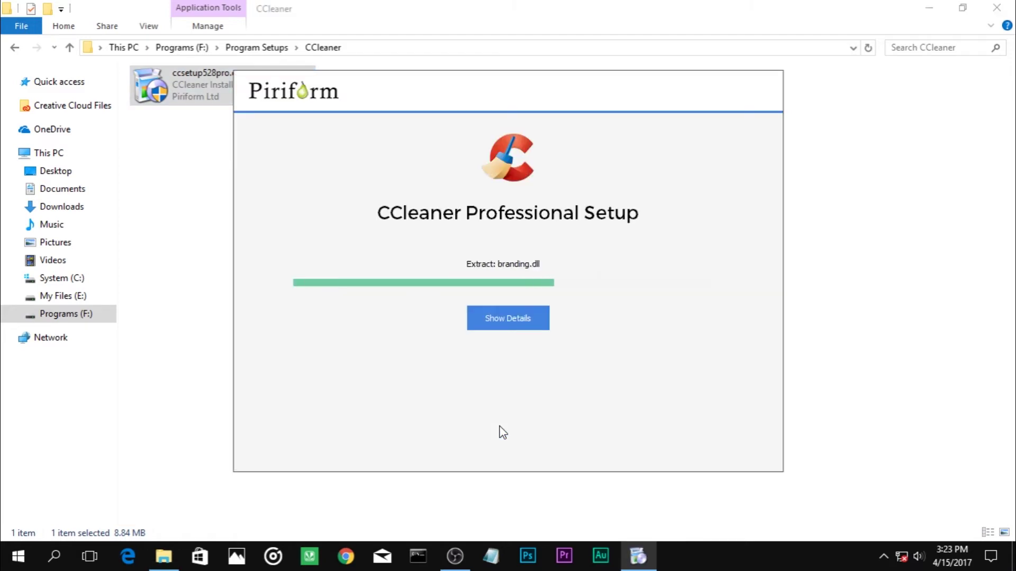
pyautogui.click(473, 317)
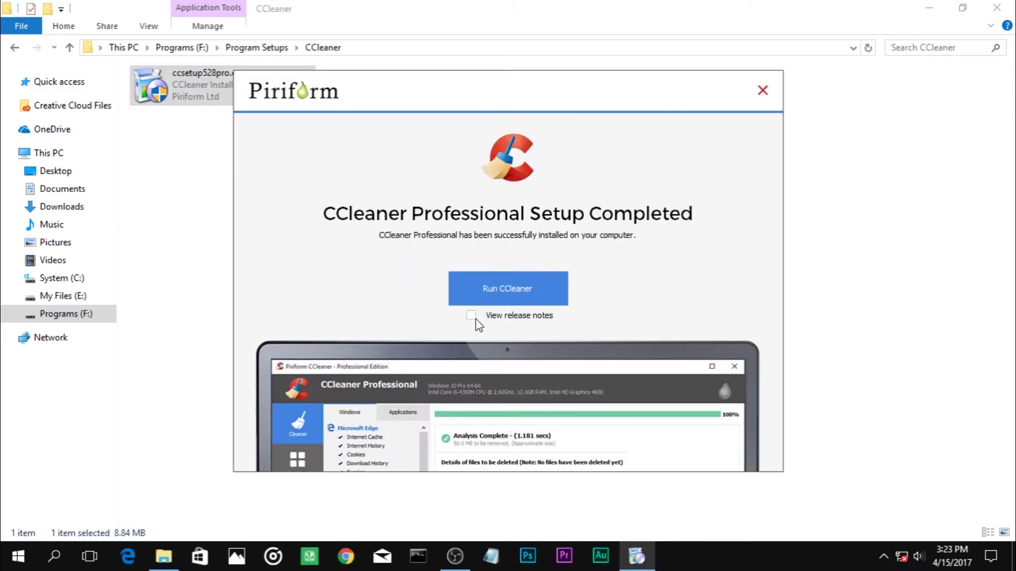
pyautogui.click(531, 289)
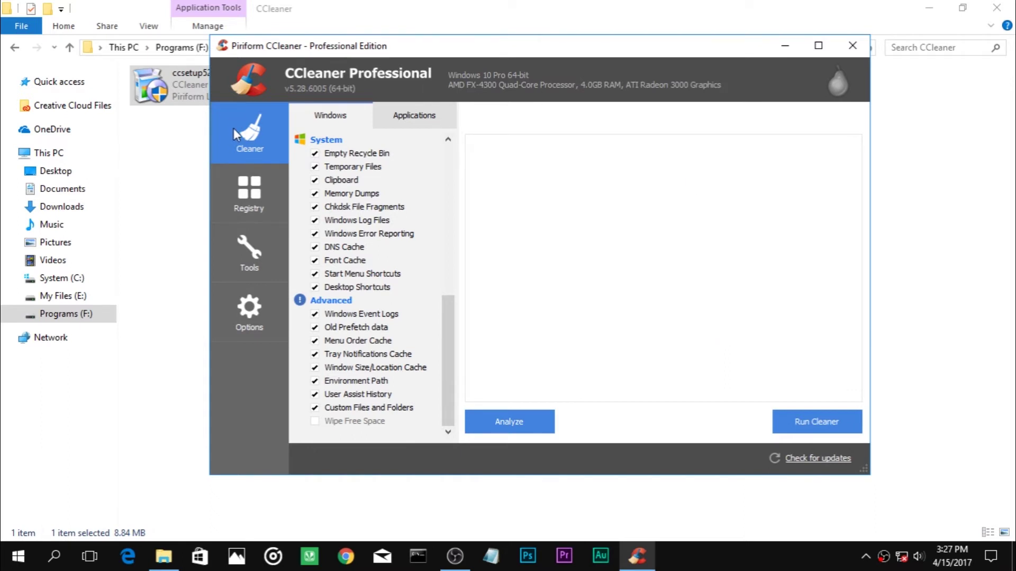
# - Examine which Windows and Applications items are selected for cleaning in the Cleaner section
pyautogui.click(423, 115)
pyautogui.click(347, 114)
pyautogui.click(422, 113)
pyautogui.click(352, 115)
pyautogui.click(439, 122)
pyautogui.click(358, 114)
pyautogui.moveTo(447, 311); pyautogui.dragTo(445, 159)
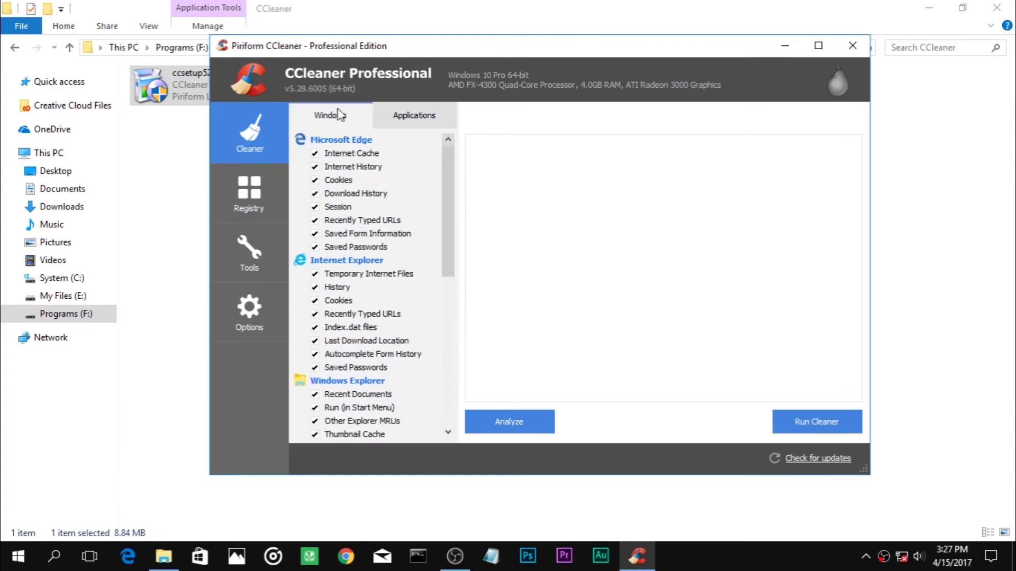
pyautogui.click(421, 117)
pyautogui.click(341, 113)
pyautogui.moveTo(446, 159); pyautogui.dragTo(411, 407)
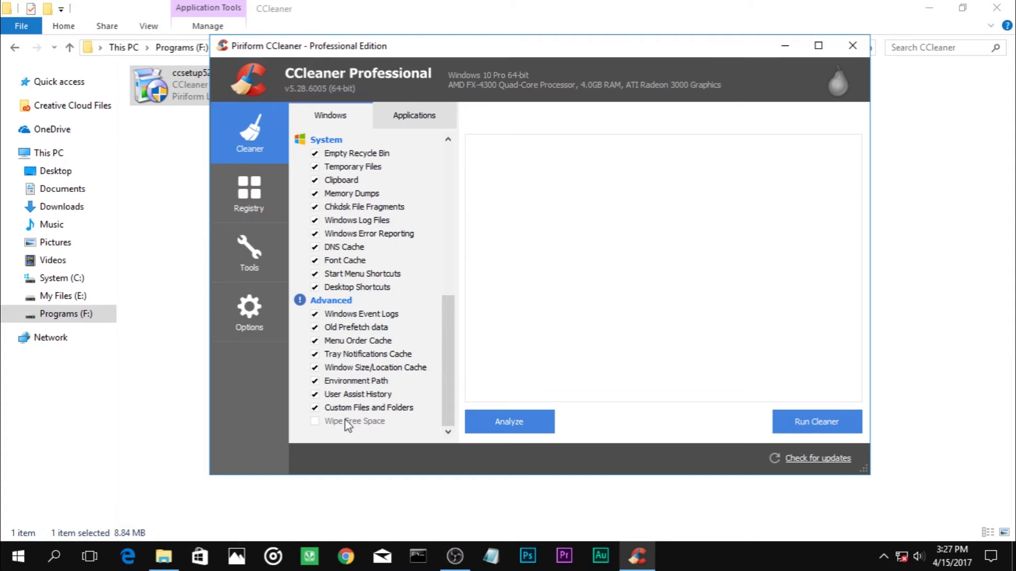
pyautogui.scroll(10, 449, 355)
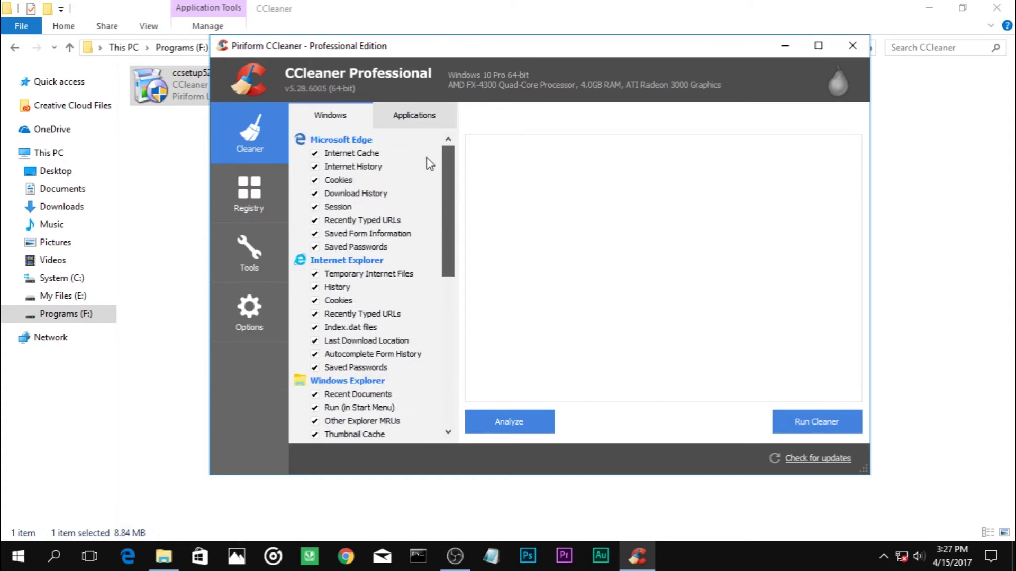
pyautogui.click(403, 117)
pyautogui.moveTo(443, 195); pyautogui.dragTo(455, 355)
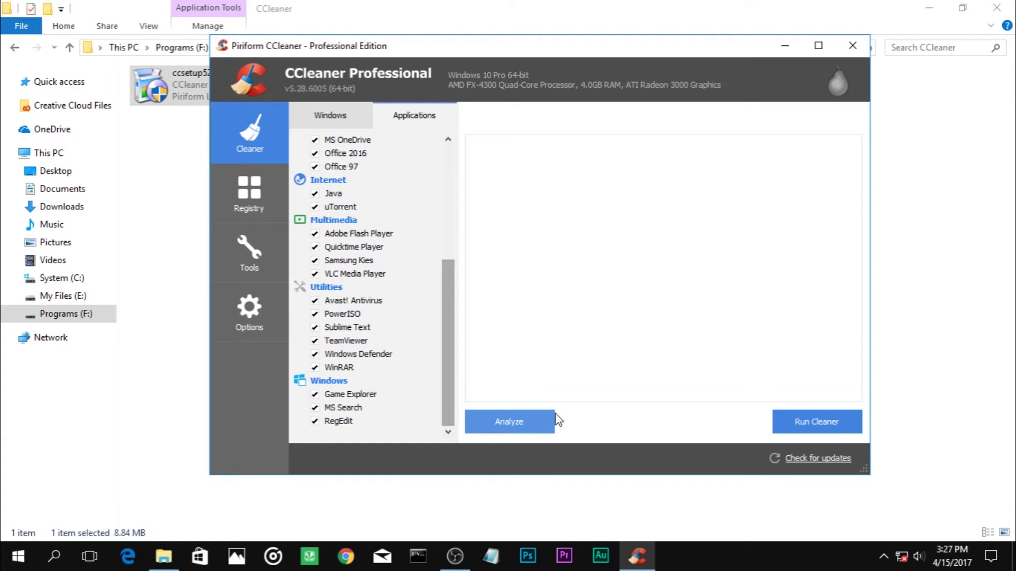
# - Run the cleaner on the selected items, closing the open folder window and allowing CCleaner to close Windows Explorer
pyautogui.click(840, 430)
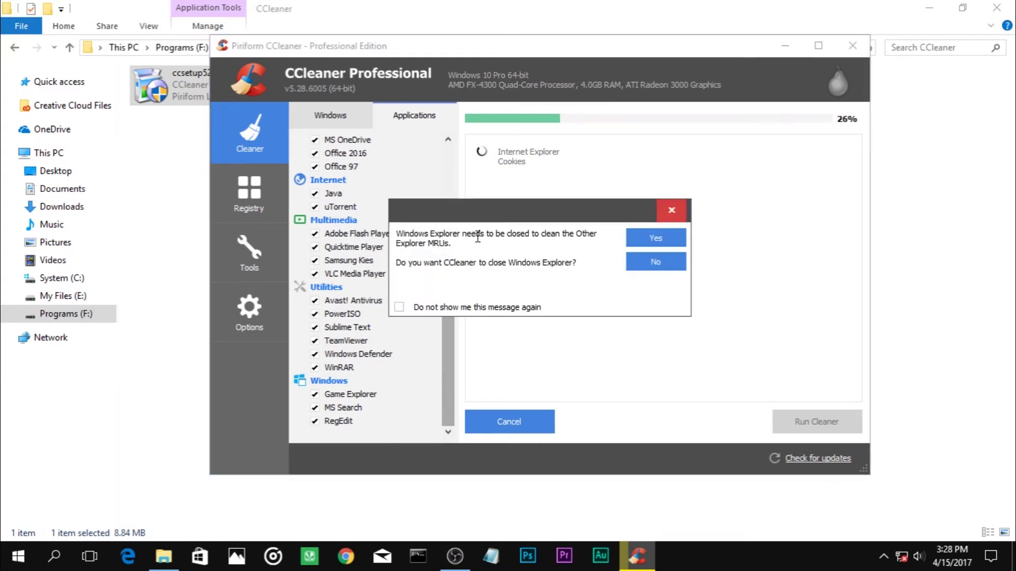
pyautogui.click(168, 556)
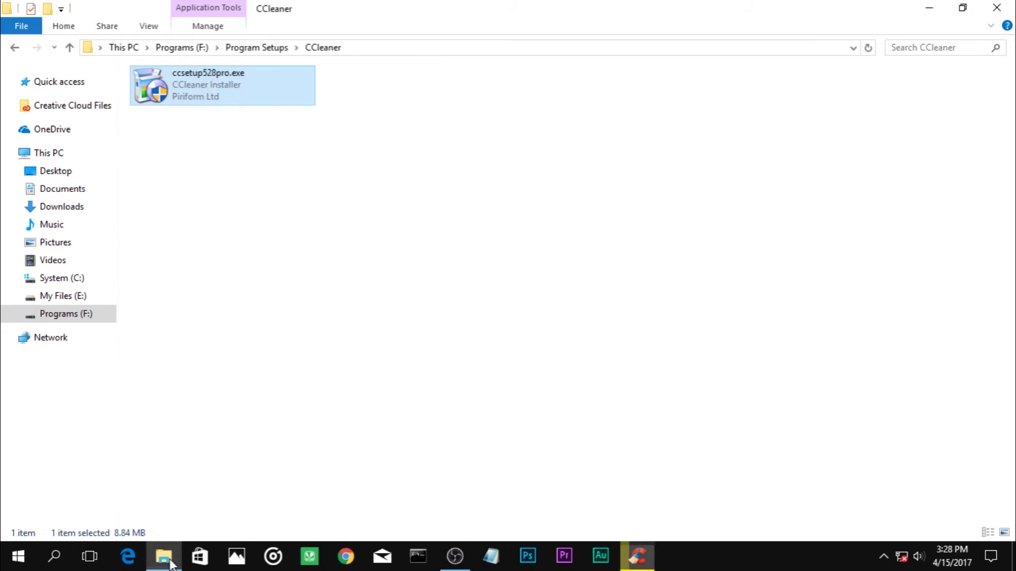
pyautogui.click(997, 8)
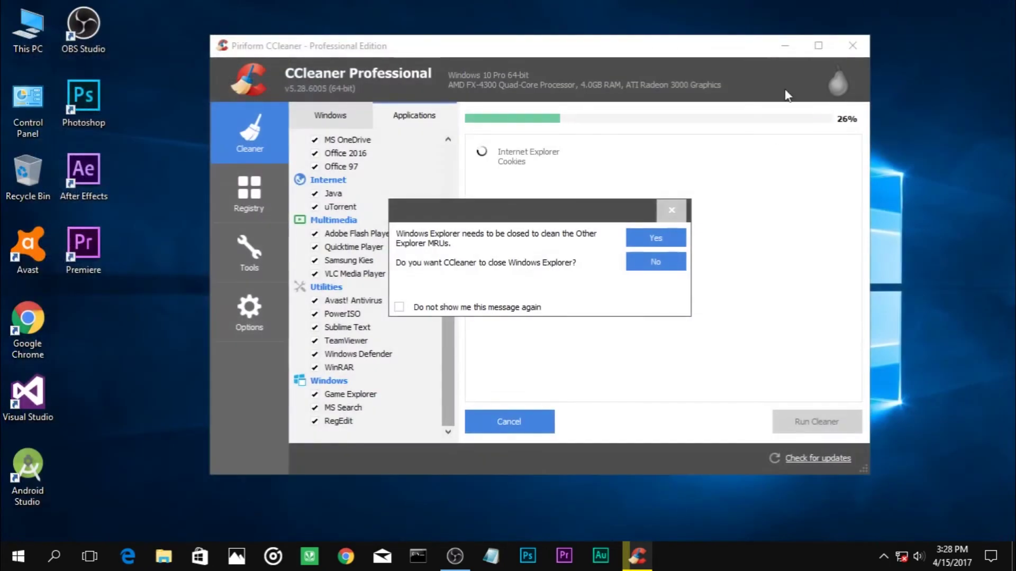
pyautogui.click(670, 241)
pyautogui.click(670, 241)
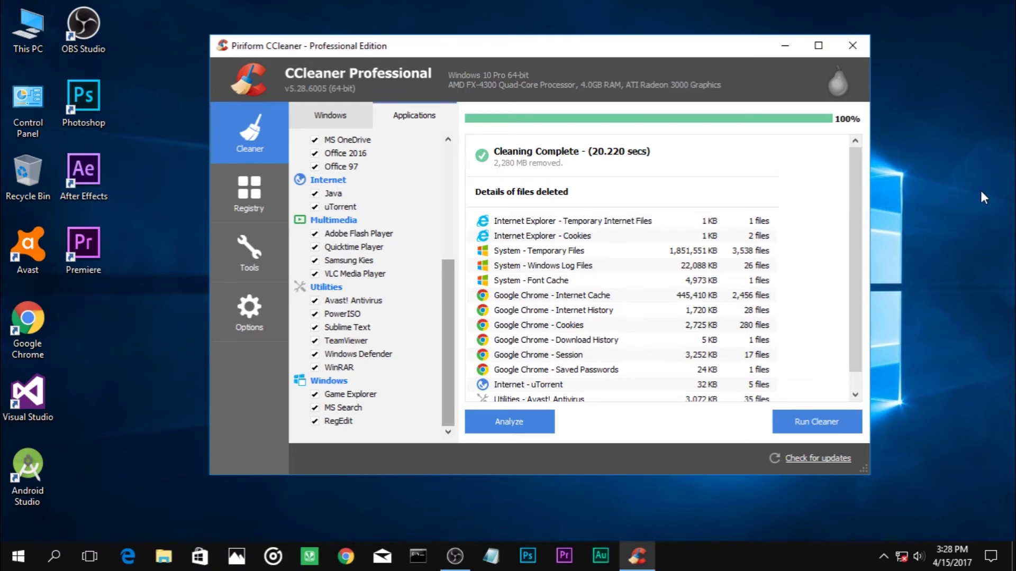
pyautogui.scroll(-1, 861, 239)
pyautogui.scroll(1, 857, 243)
# - Scan the registry for issues with all Registry Cleaner categories selected
pyautogui.click(259, 196)
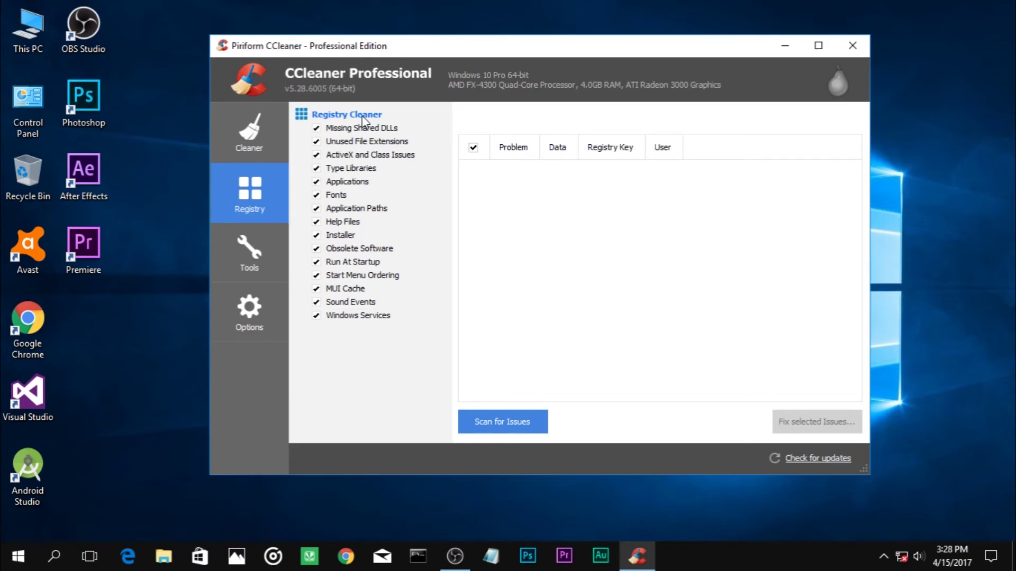
pyautogui.click(379, 337)
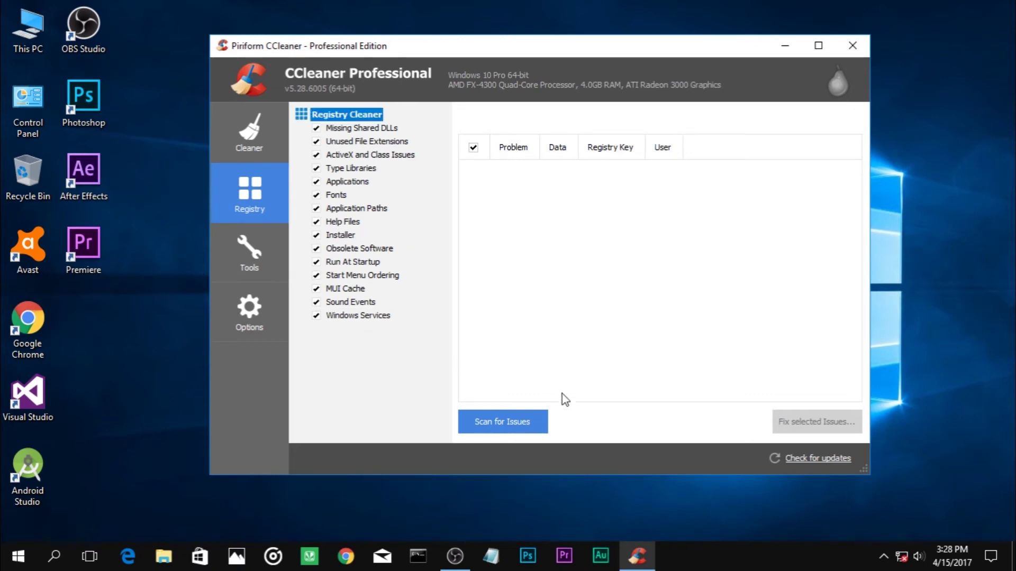
pyautogui.click(536, 434)
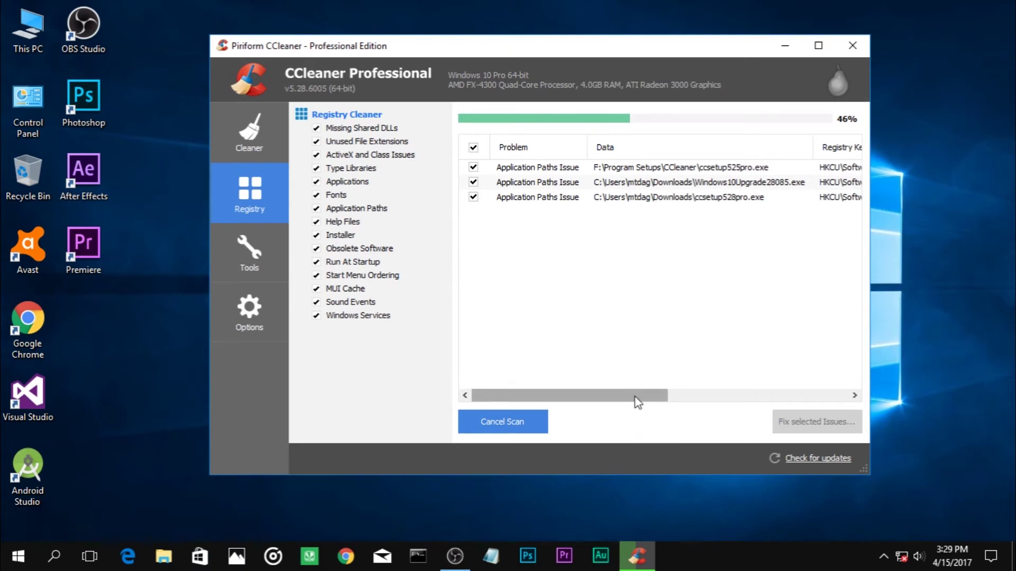
pyautogui.moveTo(656, 396); pyautogui.dragTo(582, 394)
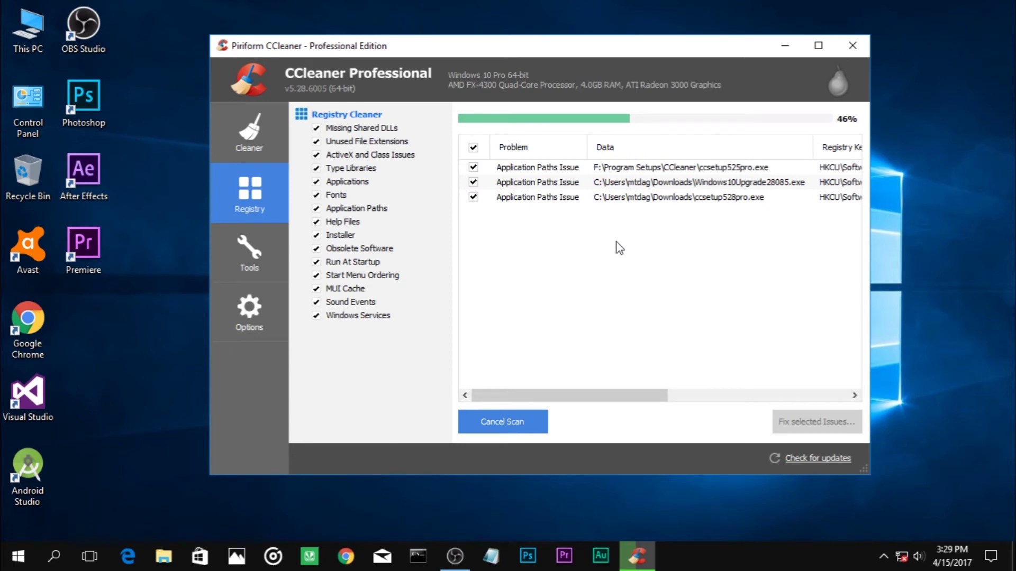
pyautogui.moveTo(694, 256); pyautogui.dragTo(410, 20)
pyautogui.click(696, 274)
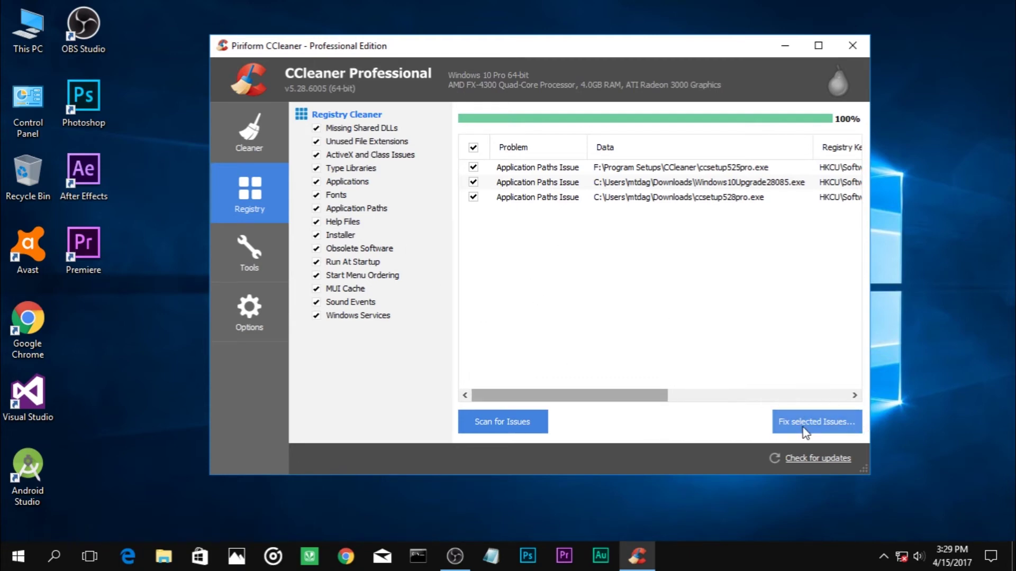
# - Fix all selected registry issues and scan the registry again
pyautogui.click(785, 418)
pyautogui.click(553, 327)
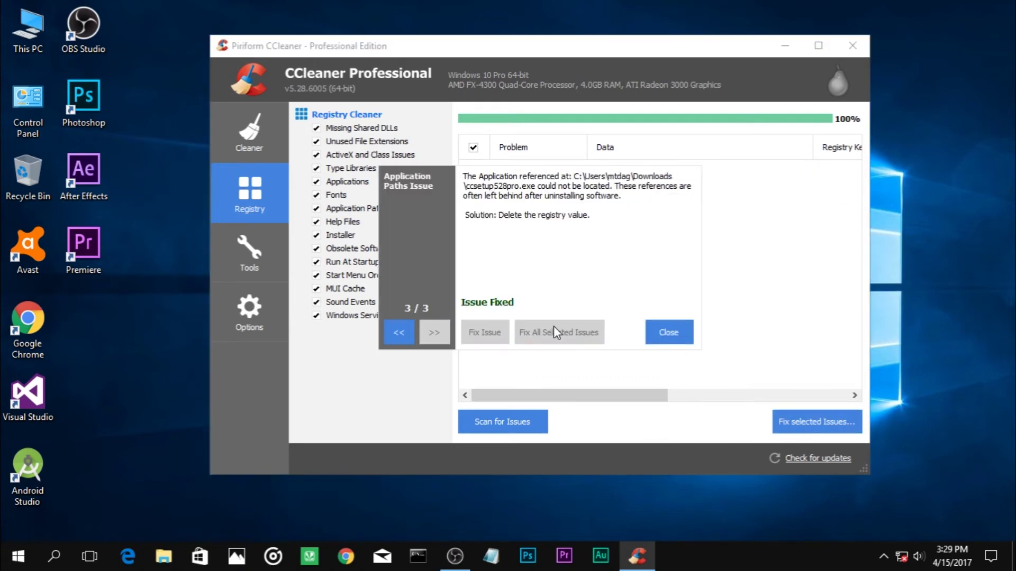
pyautogui.click(661, 336)
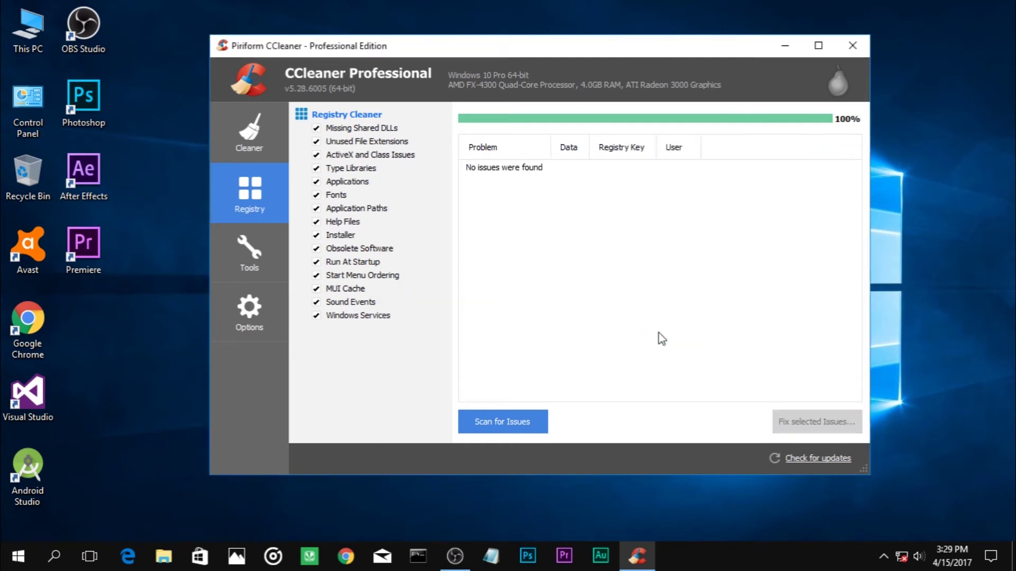
pyautogui.click(529, 419)
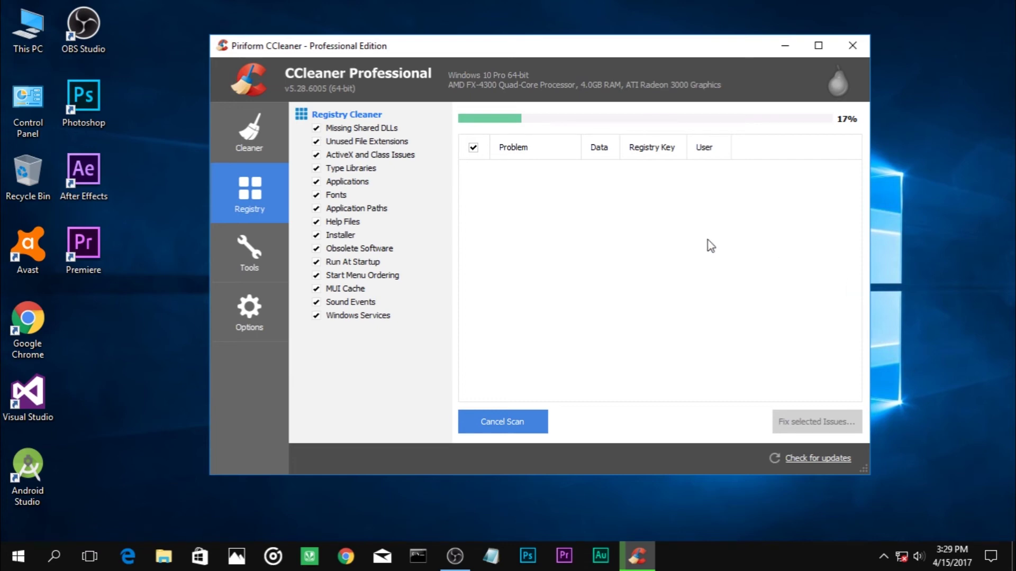
pyautogui.moveTo(873, 116); pyautogui.dragTo(890, 124)
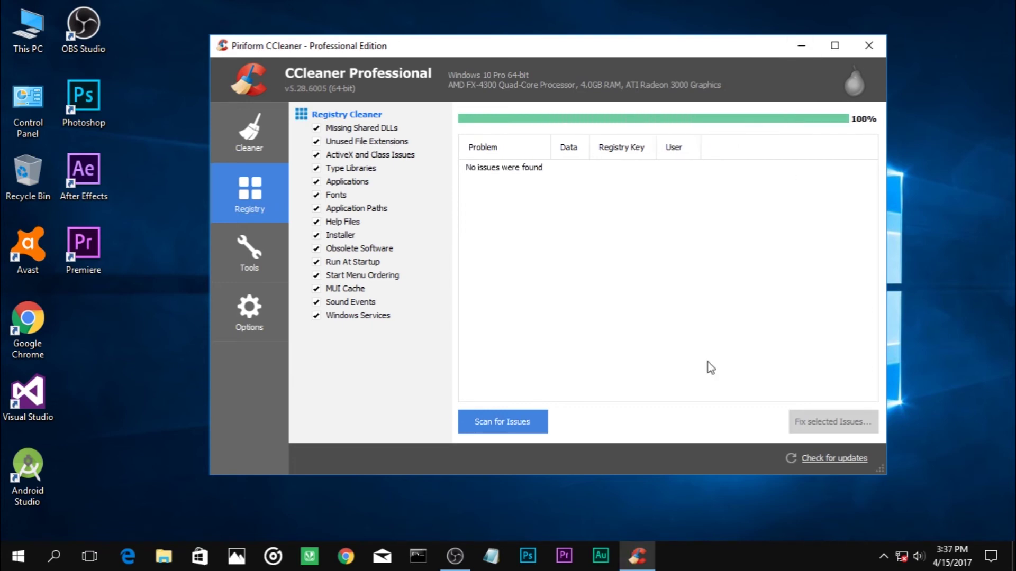
# - Look through the Windows startup programs listed among CCleaner's tools
pyautogui.click(255, 262)
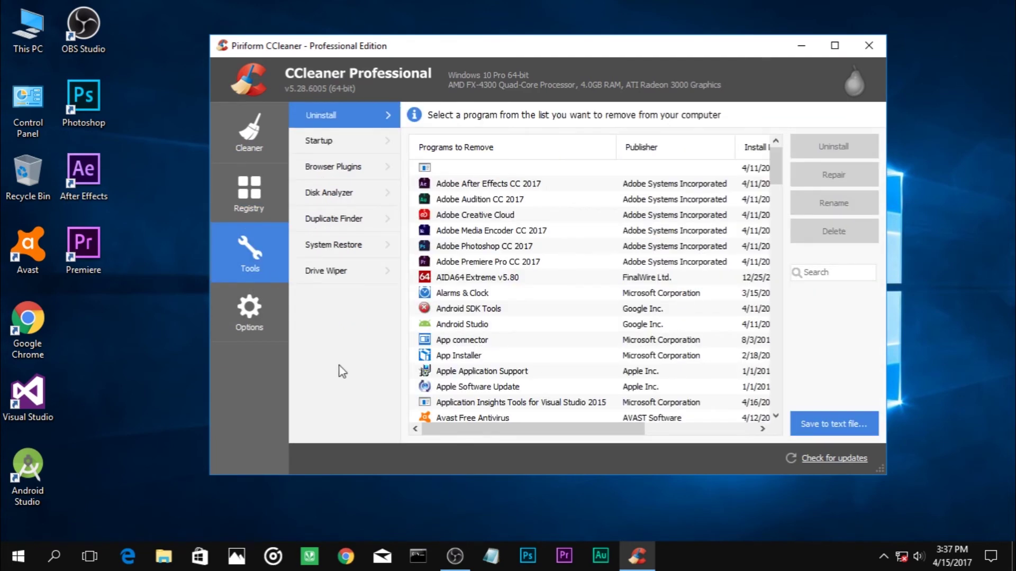
pyautogui.click(354, 151)
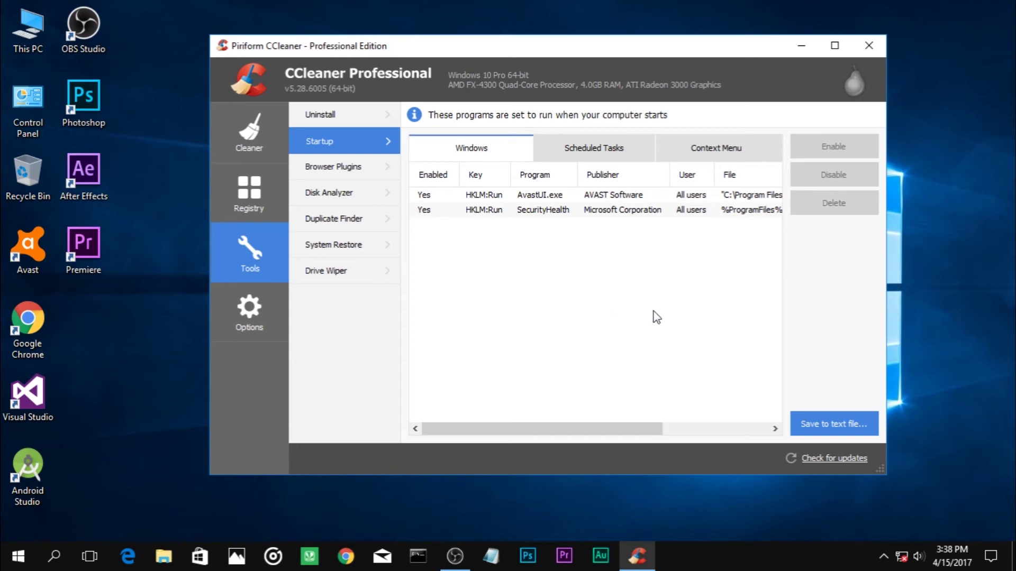
pyautogui.moveTo(625, 432); pyautogui.dragTo(555, 438)
pyautogui.moveTo(608, 429); pyautogui.dragTo(578, 430)
pyautogui.moveTo(612, 430); pyautogui.dragTo(593, 436)
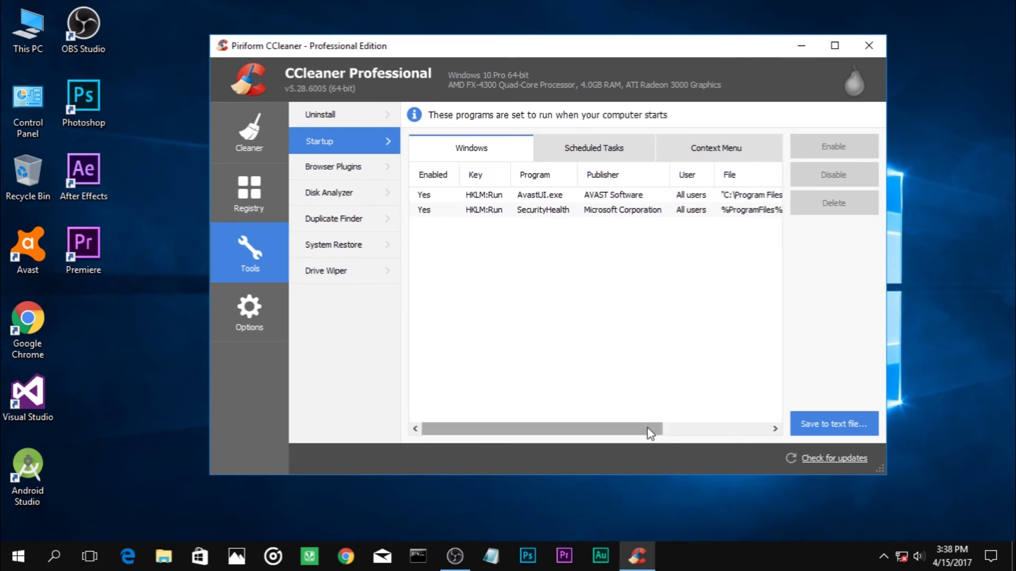
# - Disable the SecurityHealth program in the list of Windows startup entries
pyautogui.moveTo(646, 434); pyautogui.dragTo(421, 444)
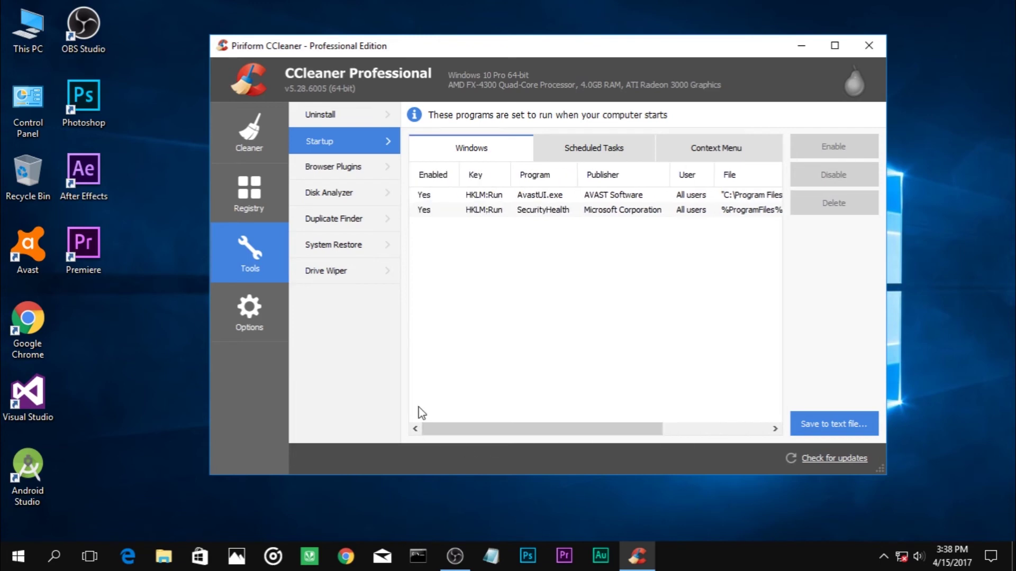
pyautogui.click(680, 214)
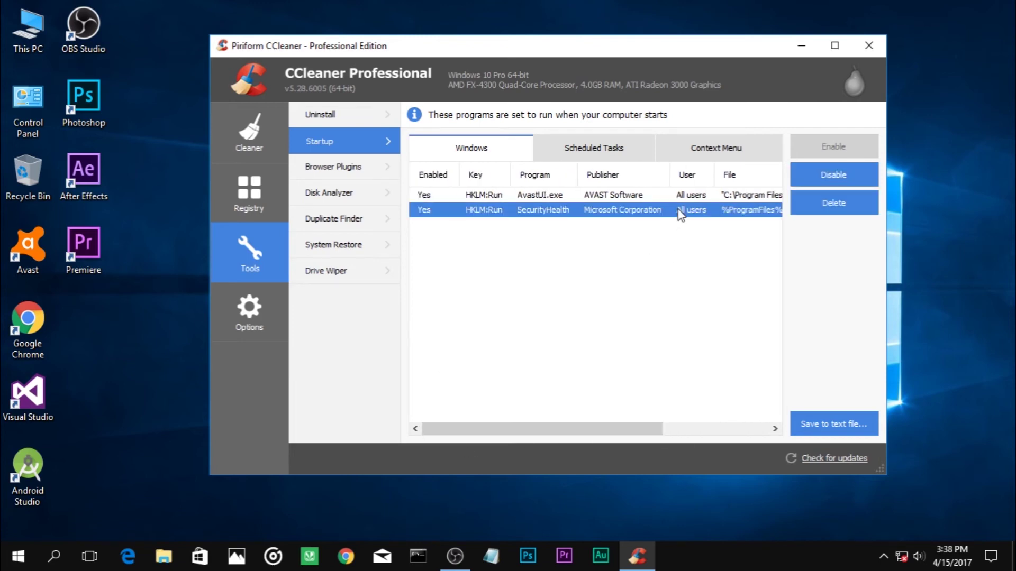
pyautogui.click(818, 177)
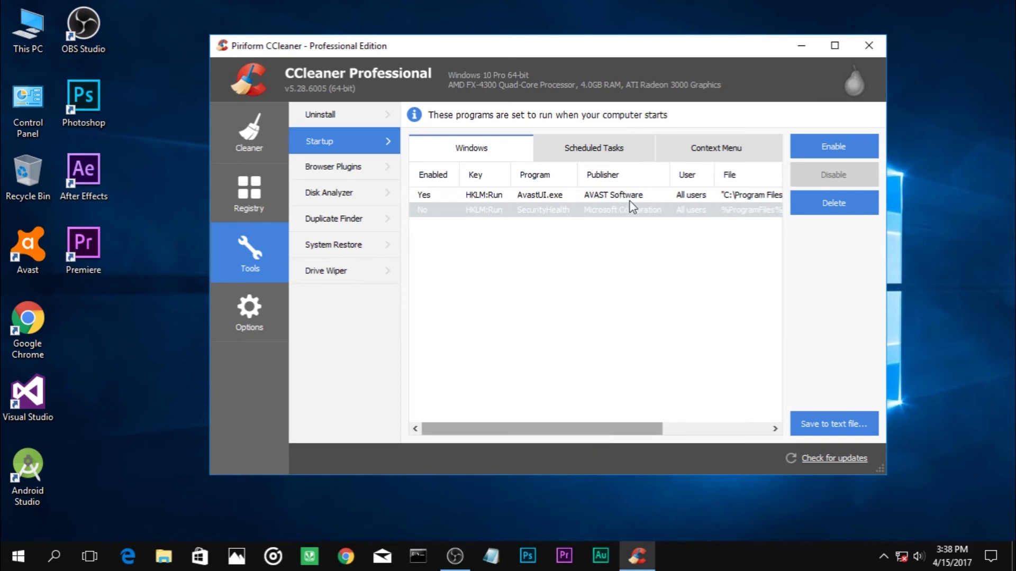
pyautogui.click(630, 287)
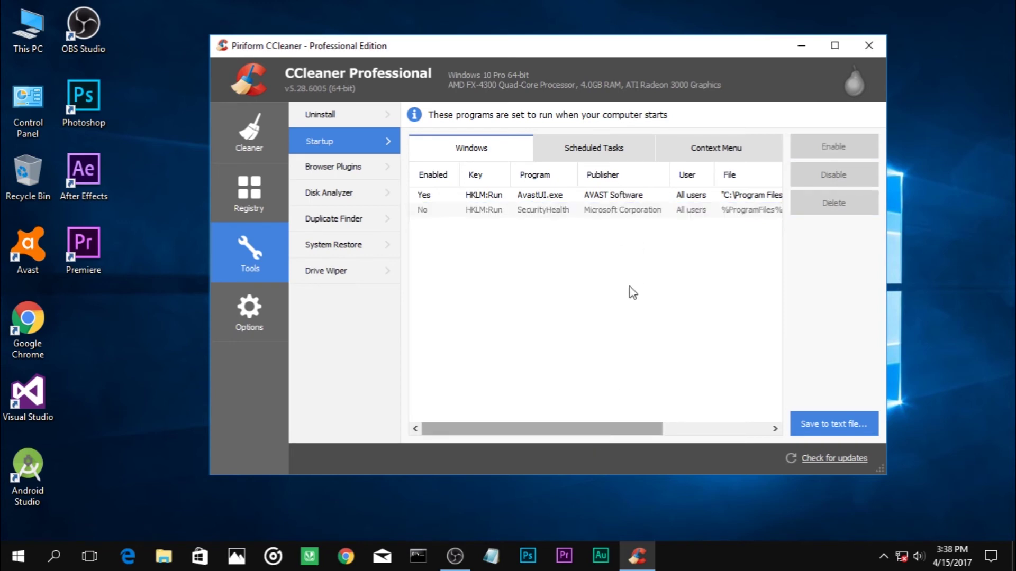
pyautogui.click(631, 214)
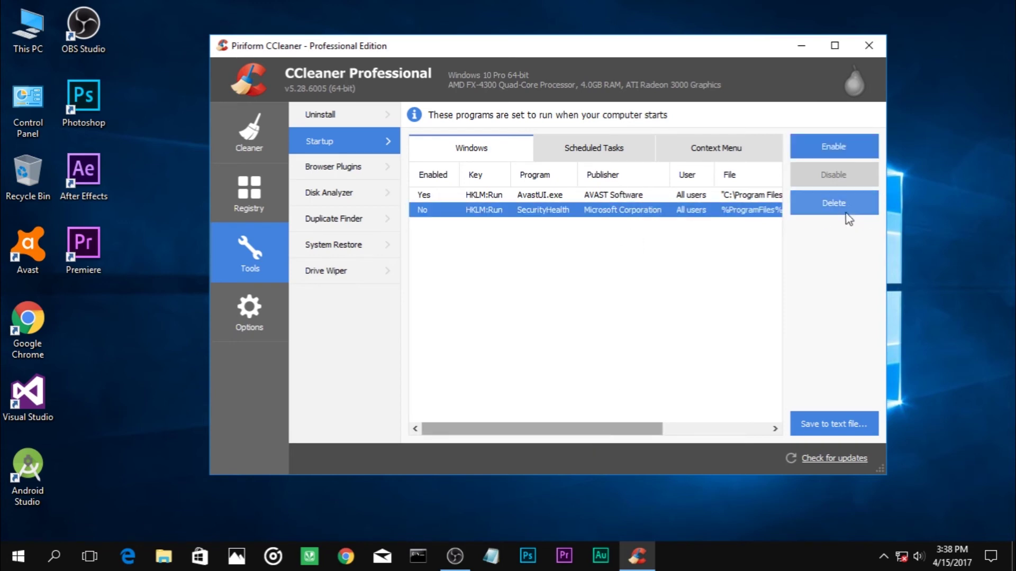
pyautogui.click(577, 358)
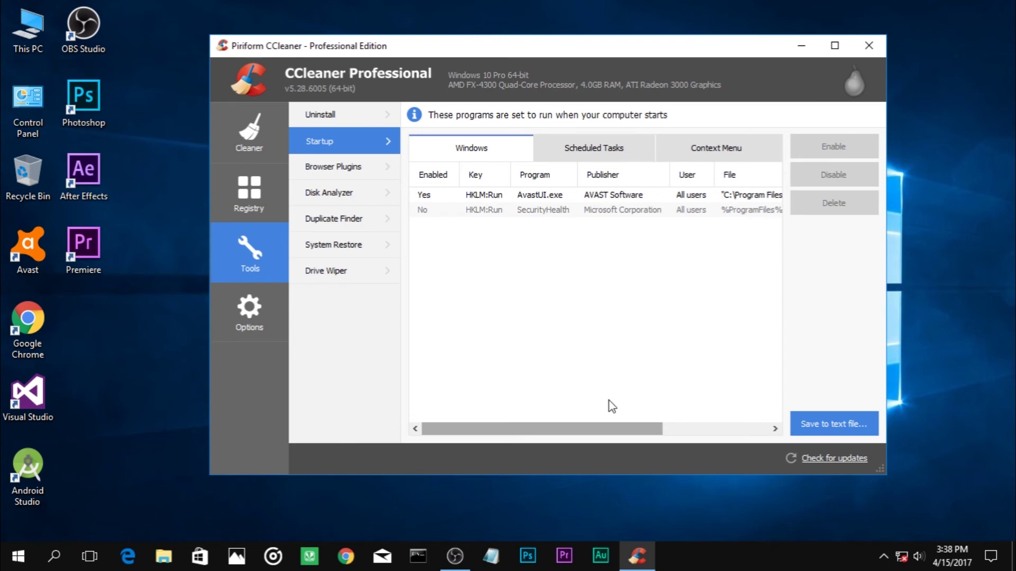
pyautogui.click(667, 212)
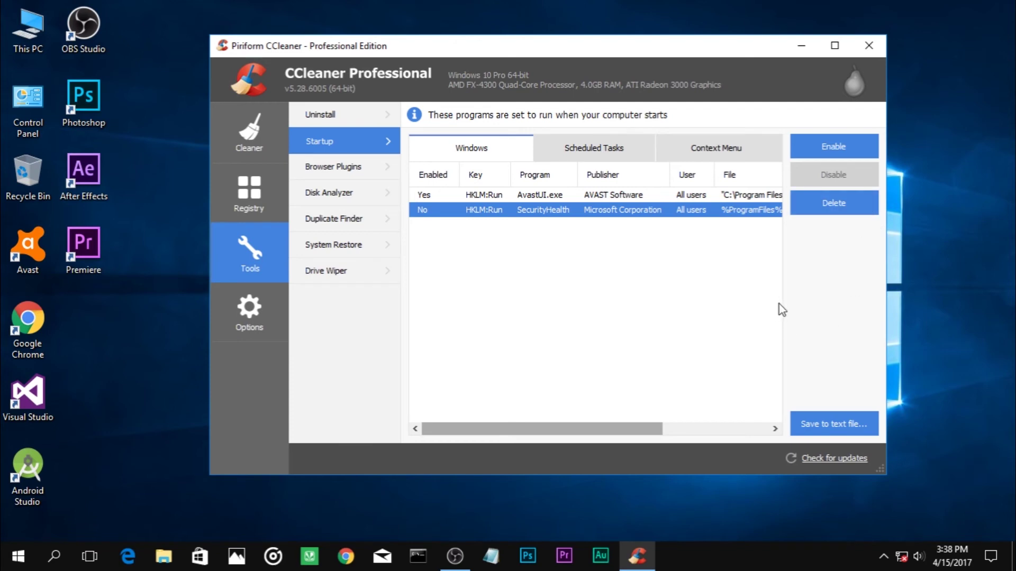
pyautogui.click(590, 409)
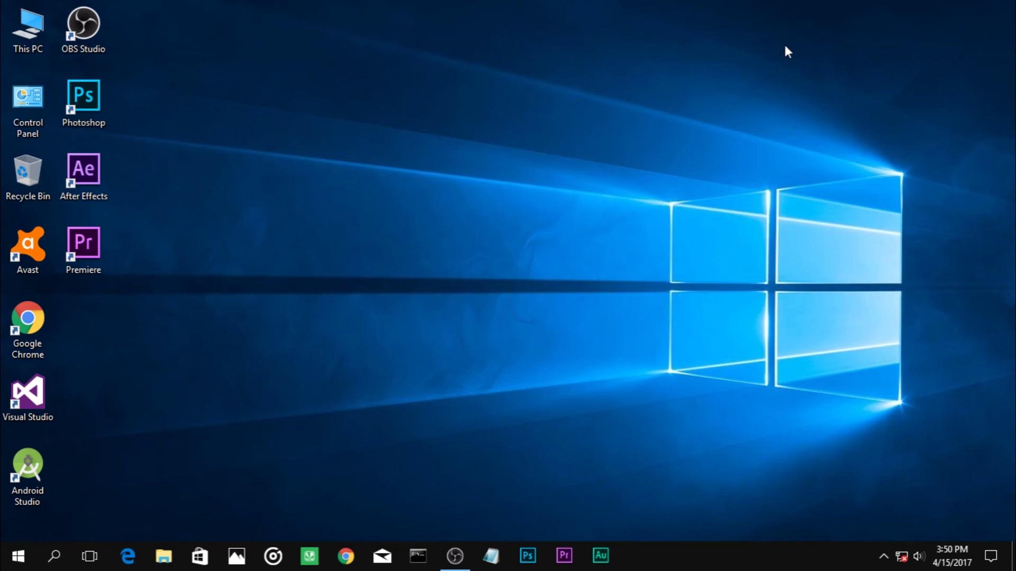
# - Open the Optimize Drives utility from the properties of the System (C:) drive in This PC
pyautogui.doubleClick(27, 37)
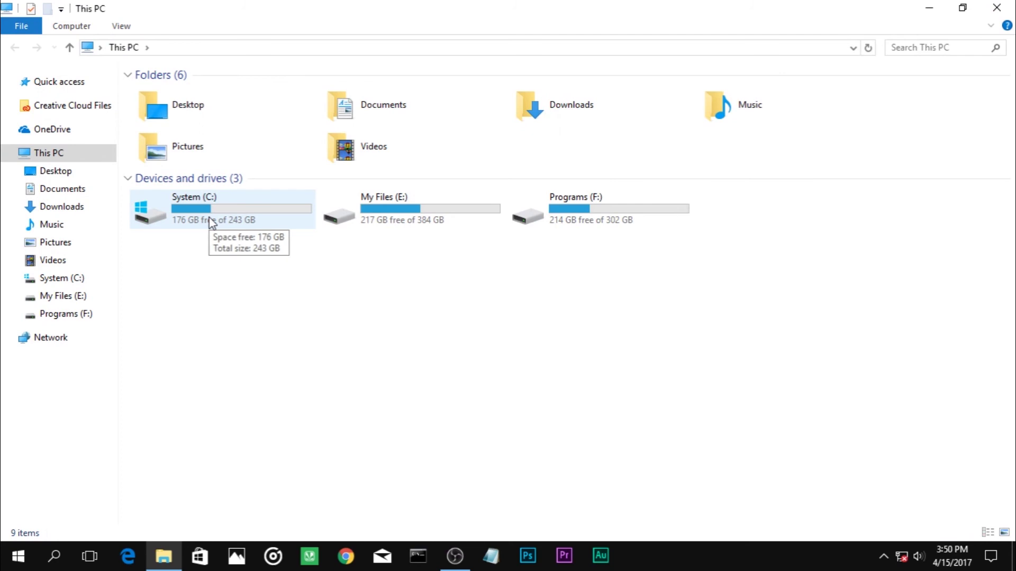
pyautogui.rightClick(212, 222)
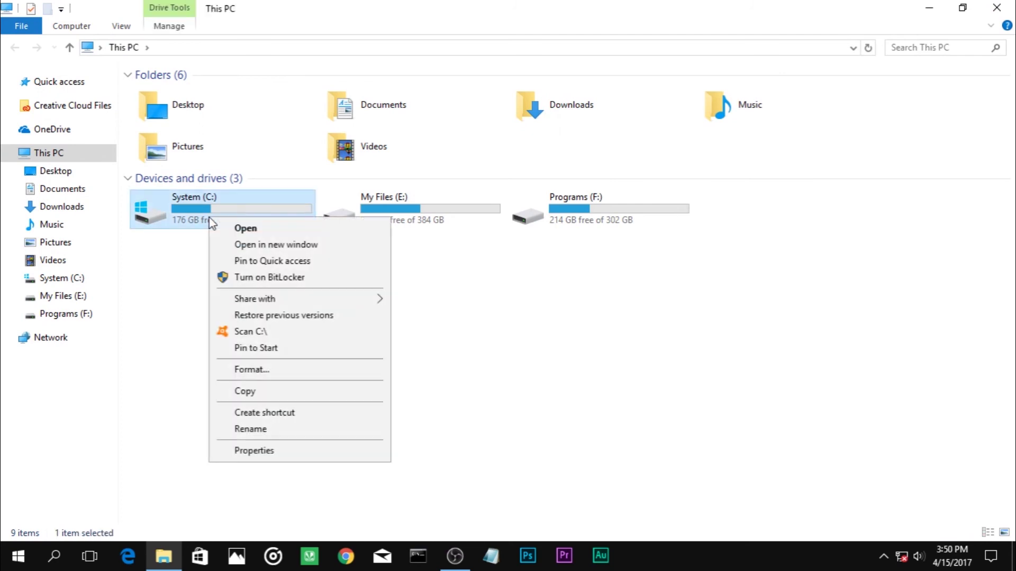
pyautogui.click(254, 451)
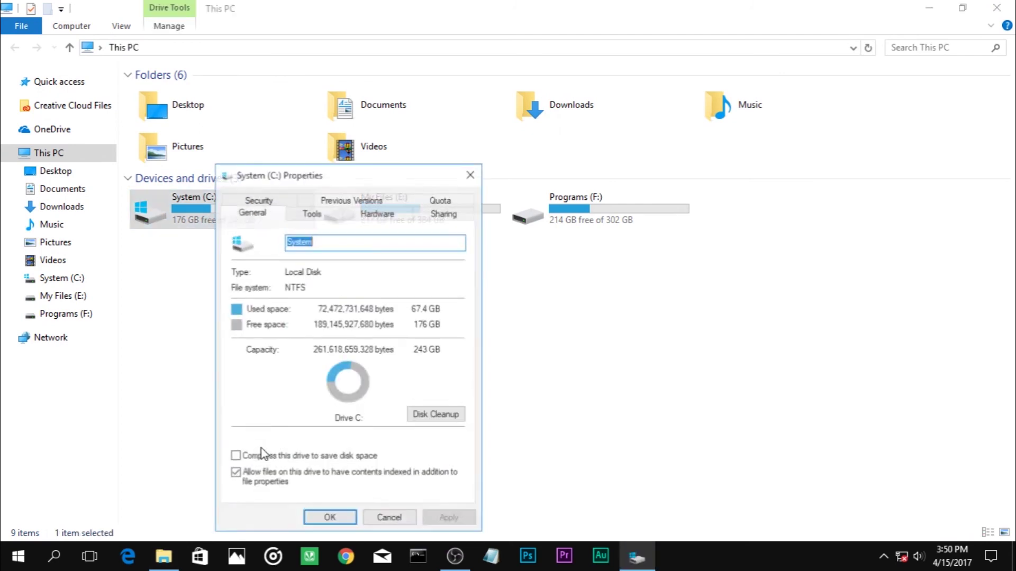
pyautogui.click(315, 213)
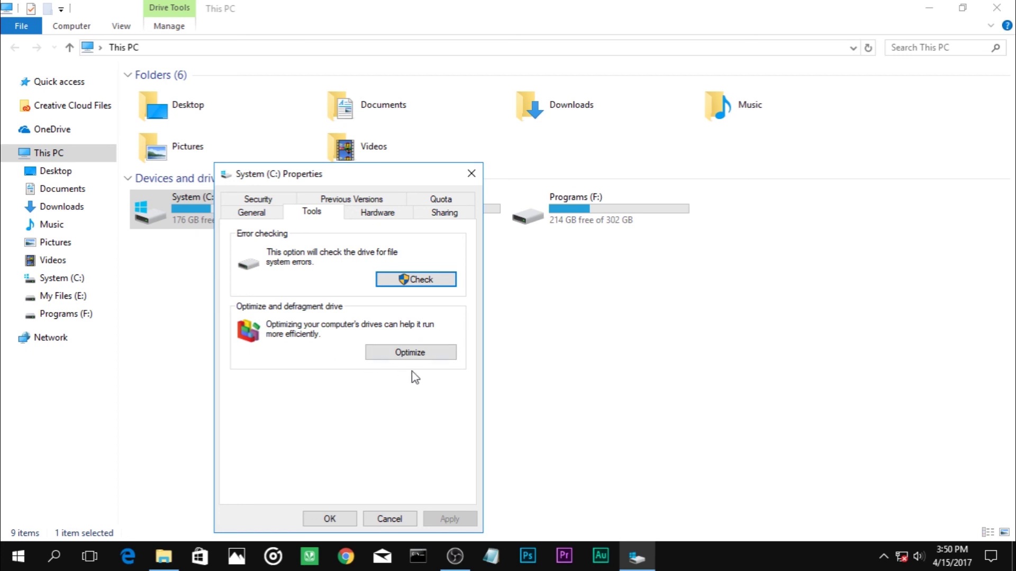
pyautogui.click(427, 364)
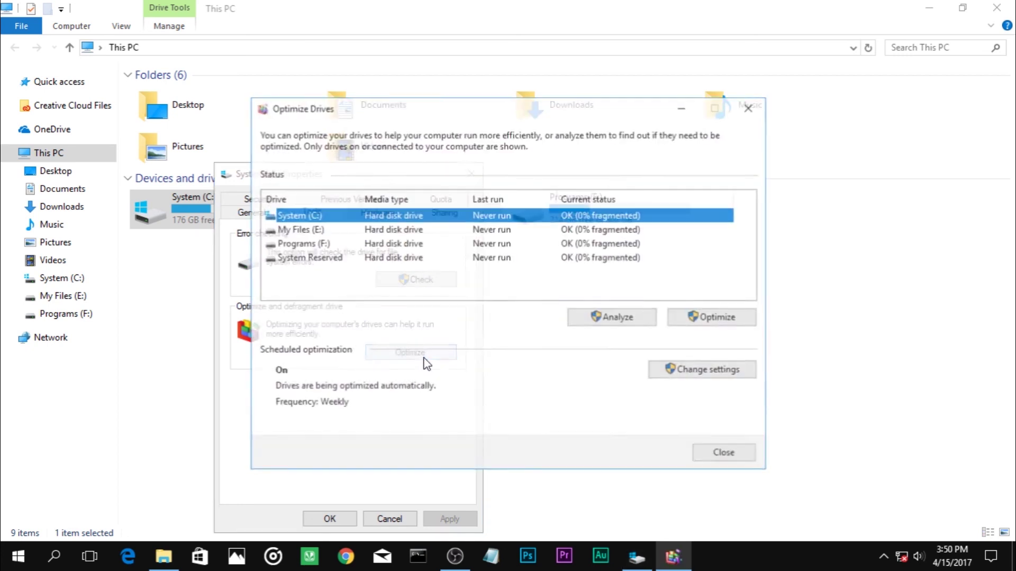
# - Select all four drives, from System (C:) to System Reserved, and start optimizing them all
pyautogui.moveTo(424, 292); pyautogui.dragTo(397, 293)
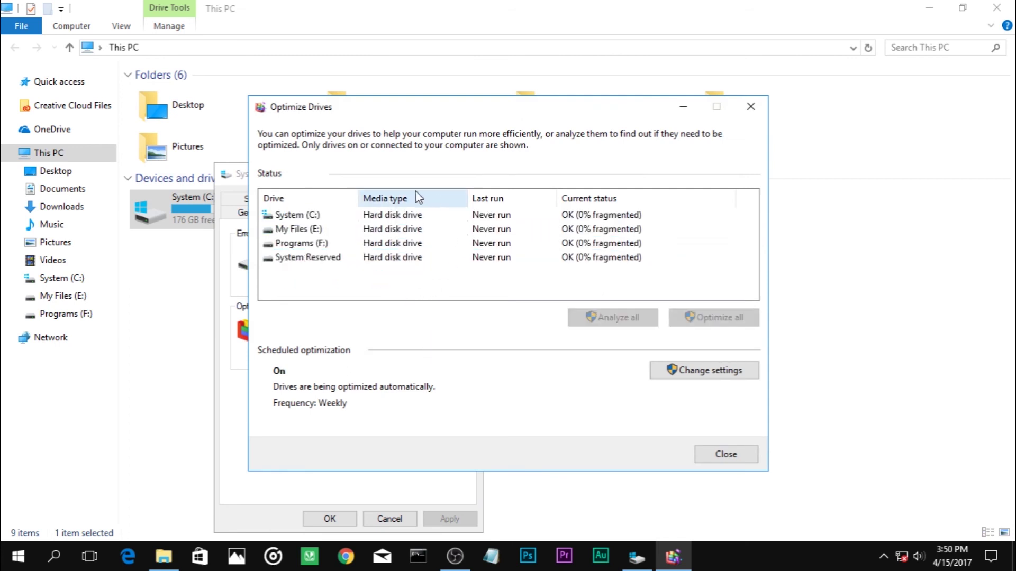
pyautogui.moveTo(389, 276); pyautogui.dragTo(266, 204)
pyautogui.moveTo(485, 281); pyautogui.dragTo(269, 163)
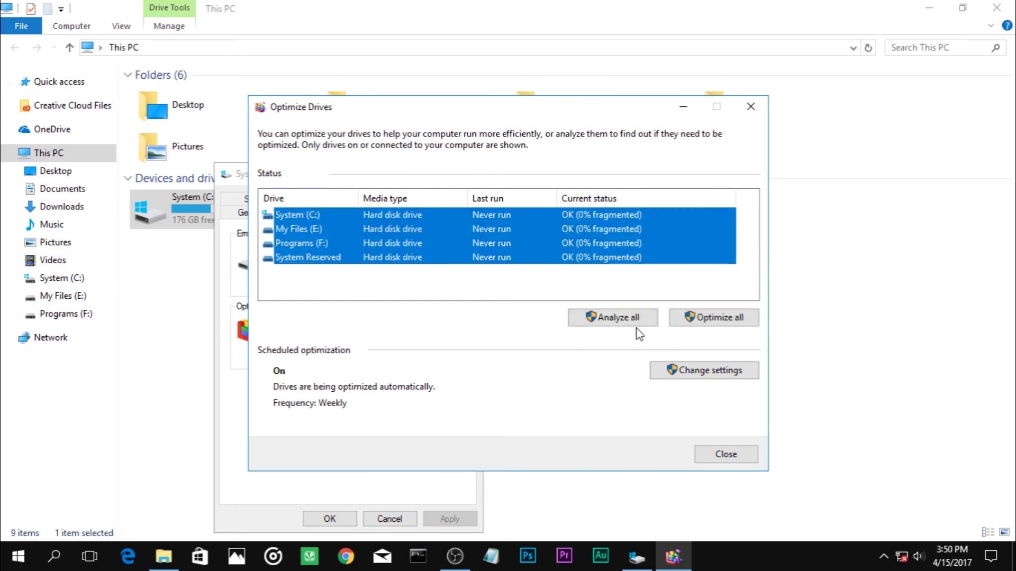
pyautogui.click(699, 318)
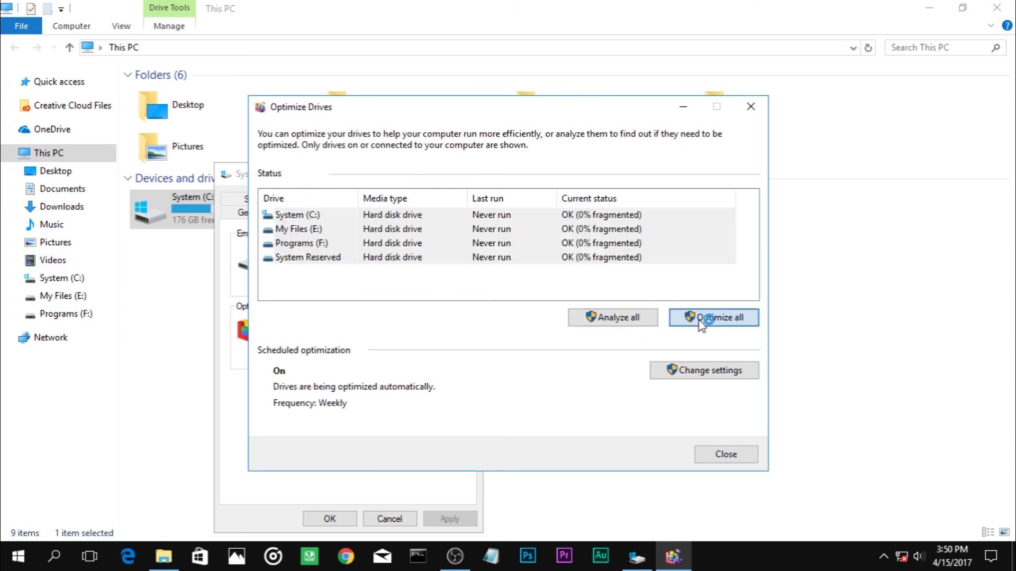
pyautogui.click(619, 272)
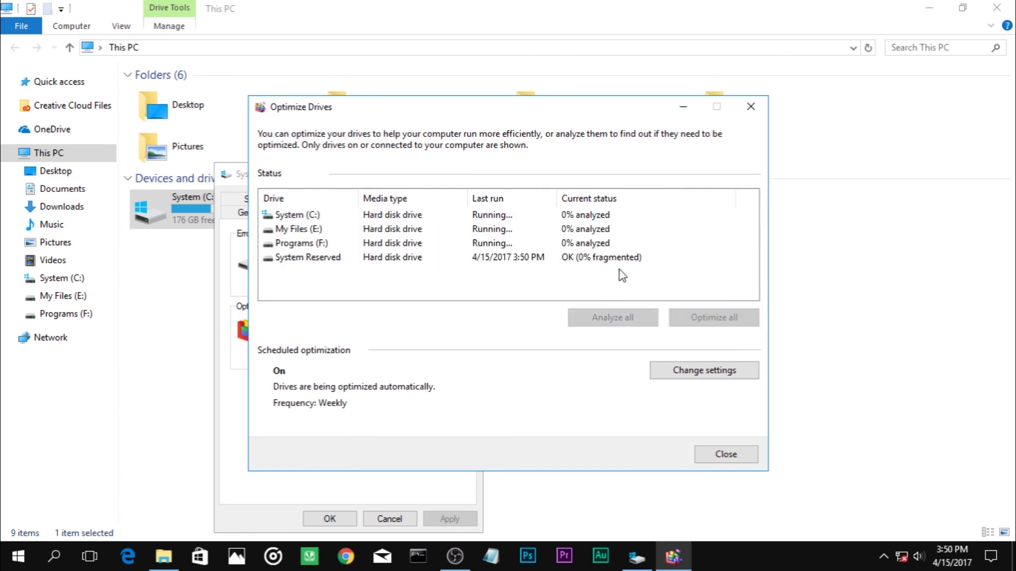